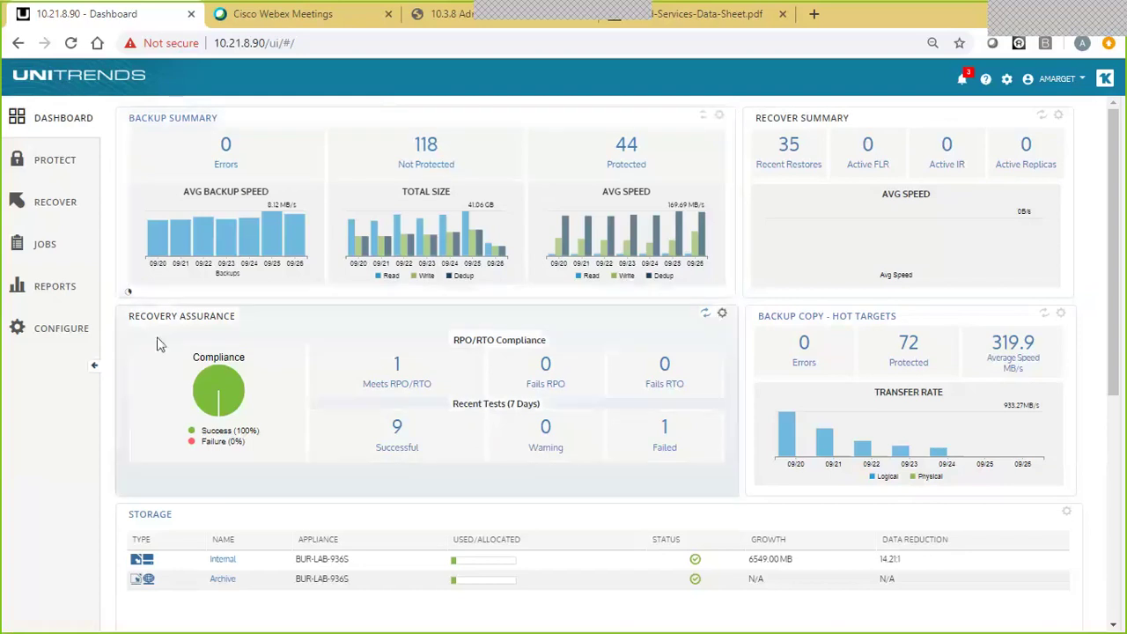
# Step: Open the appliance's Jobs page, reloading it and proceeding to 10.21.8.90 despite the certificate privacy error
pyautogui.click(53, 250)
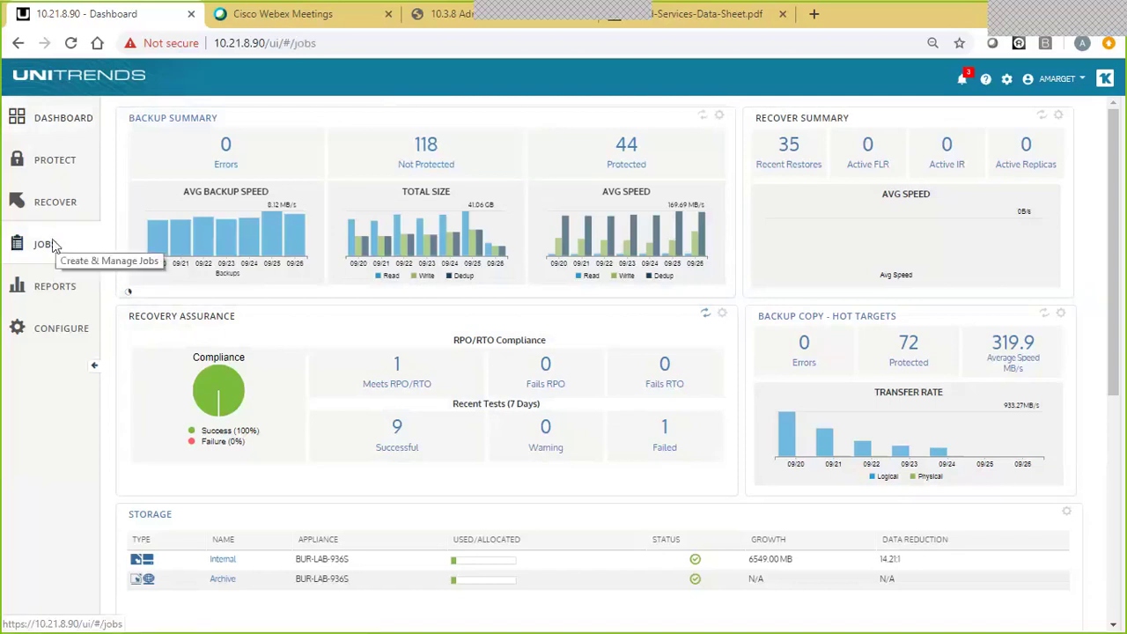
pyautogui.click(71, 44)
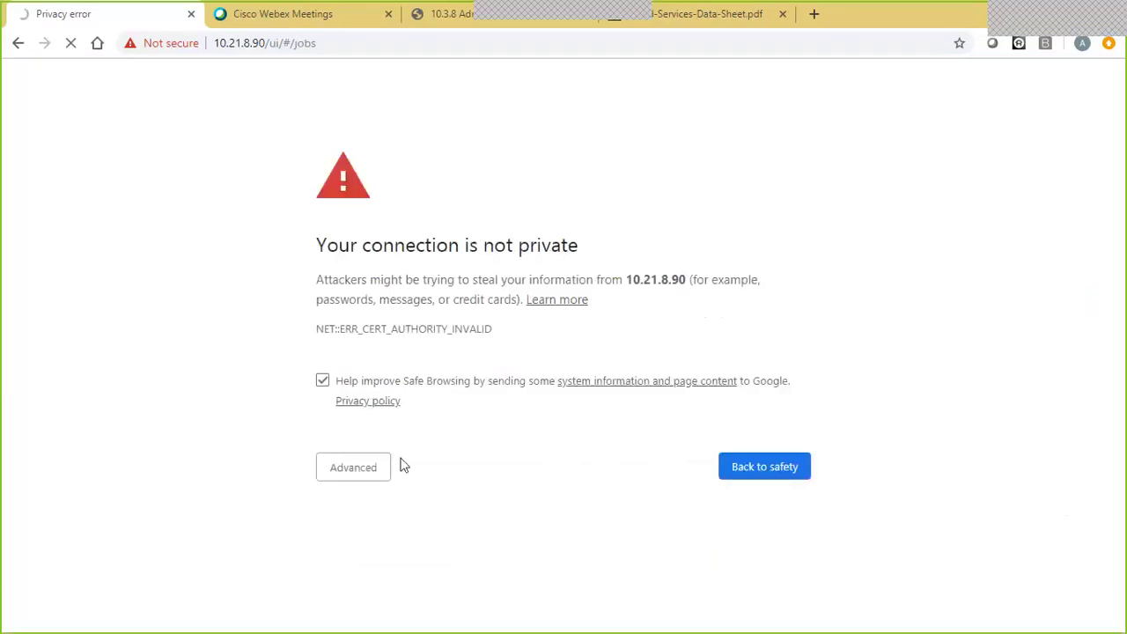
pyautogui.click(365, 467)
pyautogui.click(427, 586)
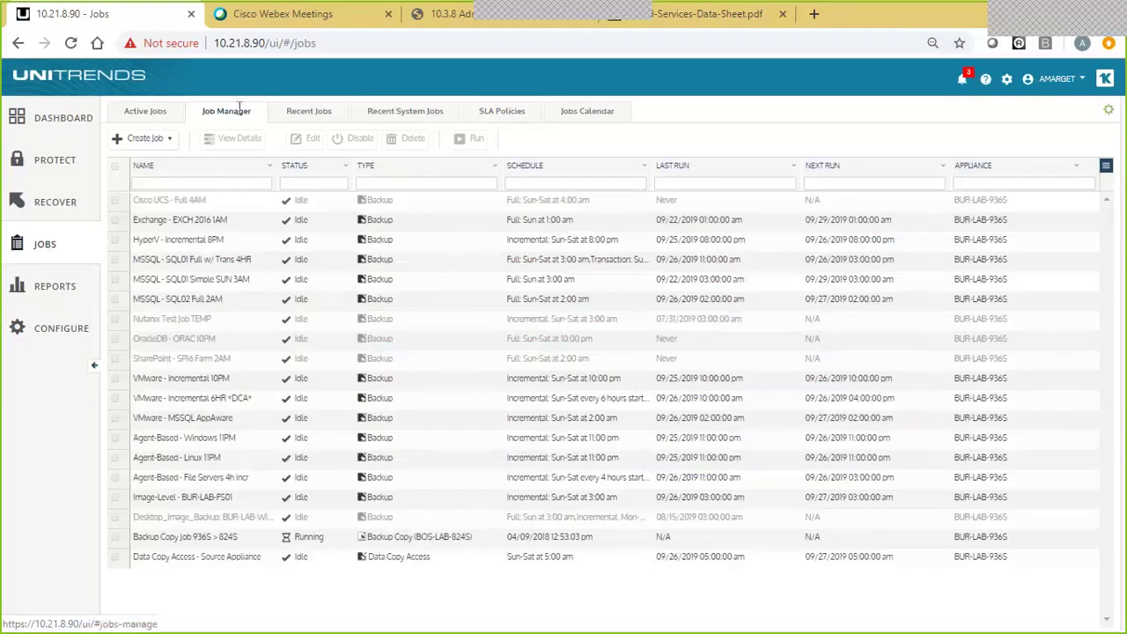
# Step: Create a Data Copy Access job from the BUR-LAB-936S backups of BUR-LAB-SQL, BUR-LAB-WEB and BUR-LAB-AD02
pyautogui.click(169, 144)
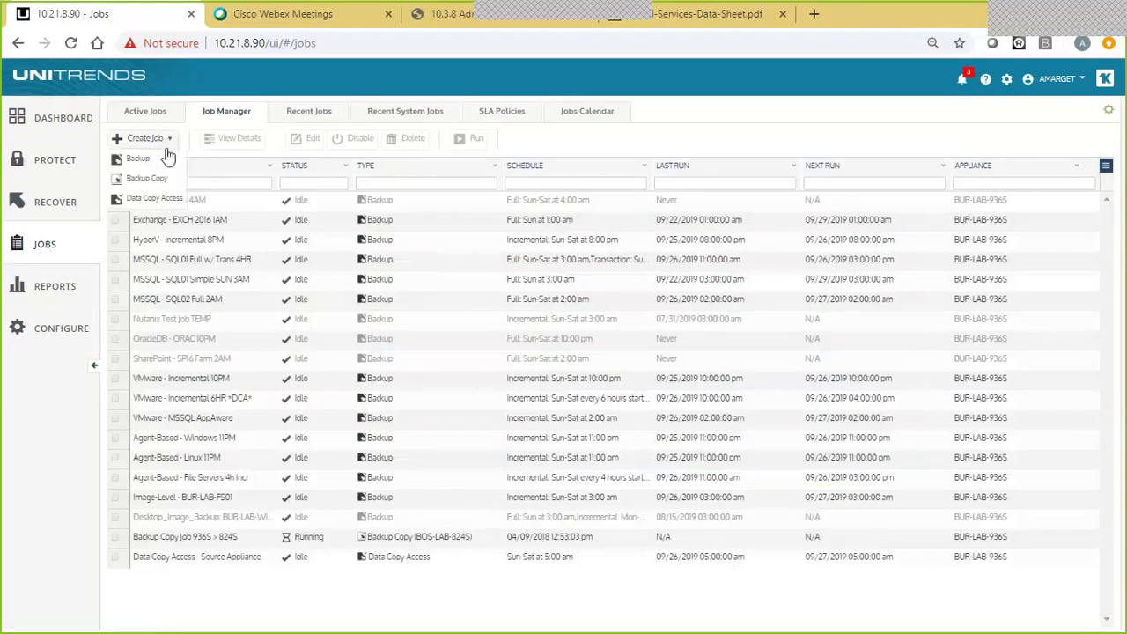
pyautogui.click(169, 196)
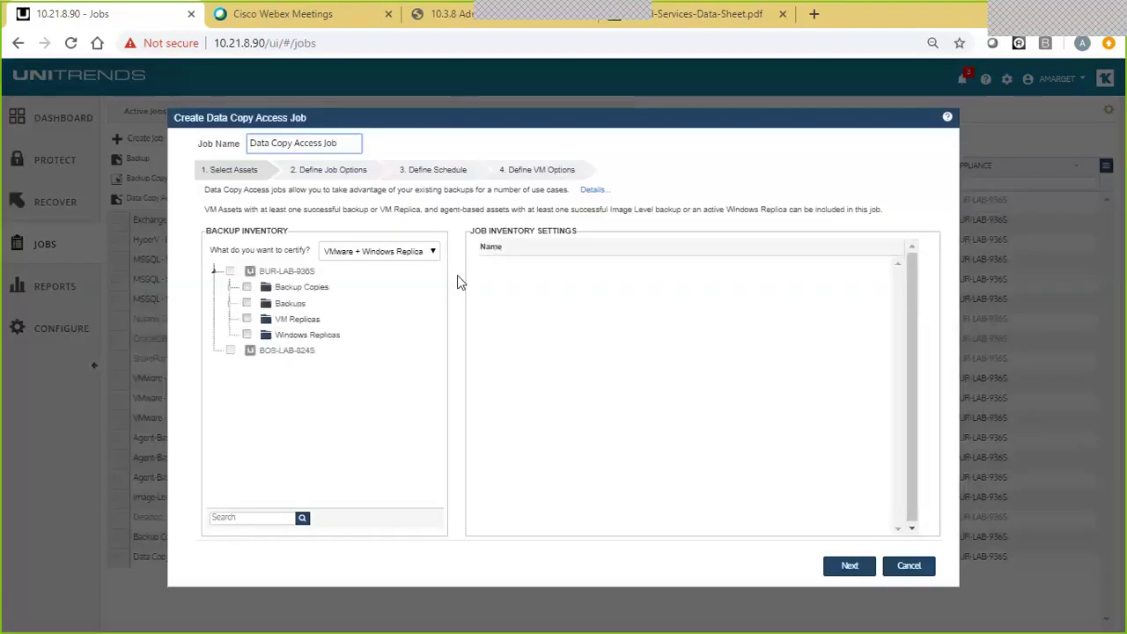
pyautogui.click(230, 304)
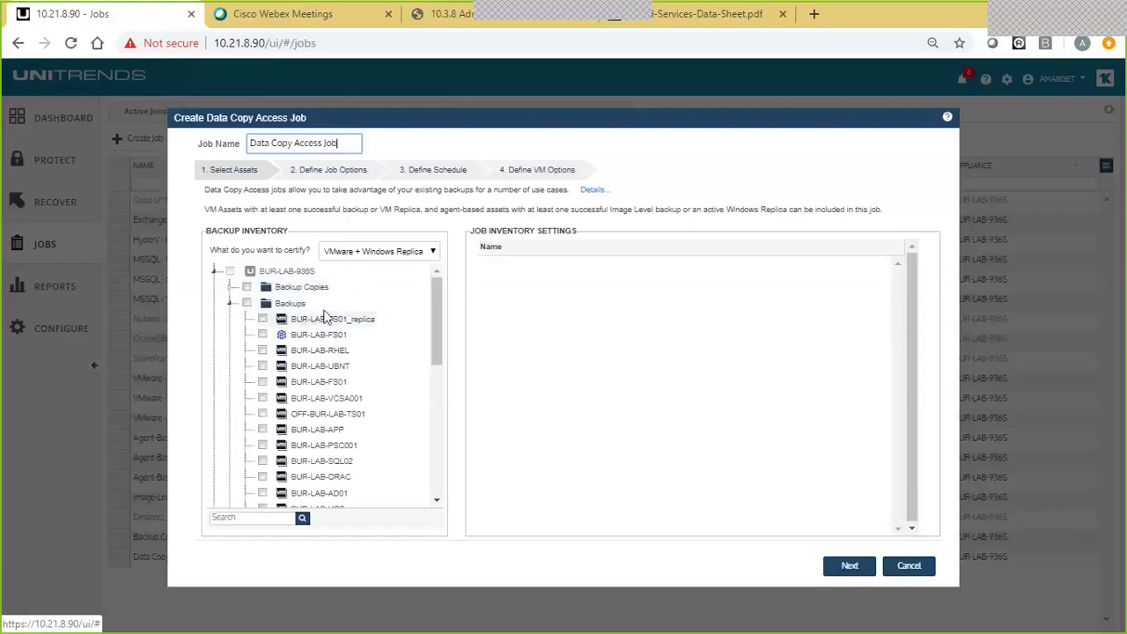
pyautogui.scroll(-2, 361, 365)
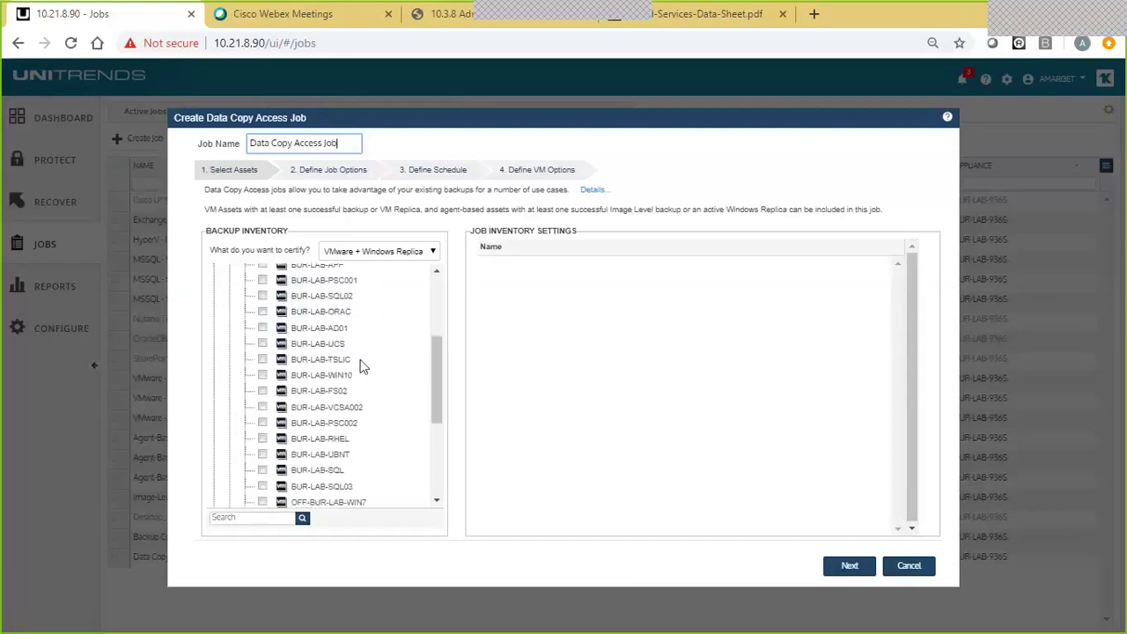
pyautogui.scroll(-1, 346, 377)
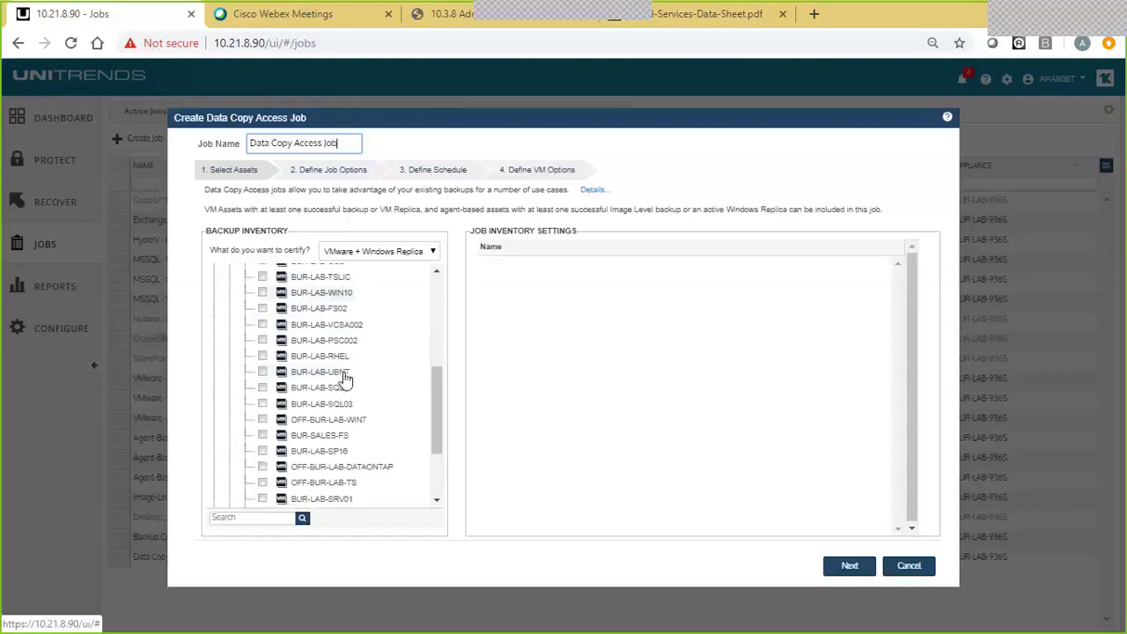
pyautogui.click(328, 391)
pyautogui.scroll(-2, 327, 391)
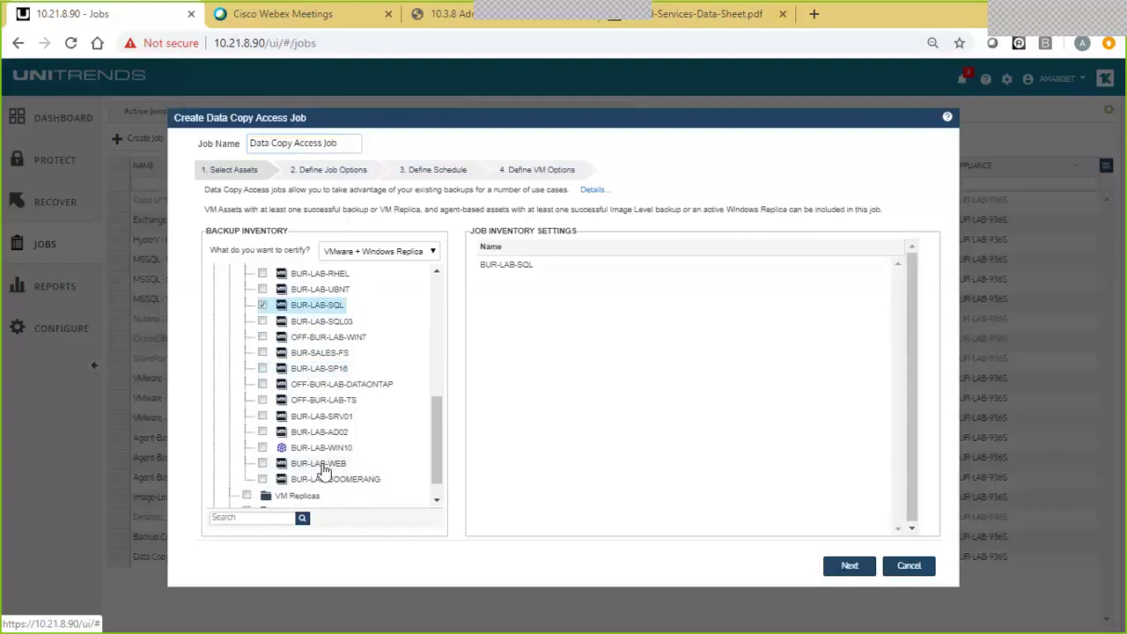
pyautogui.click(323, 463)
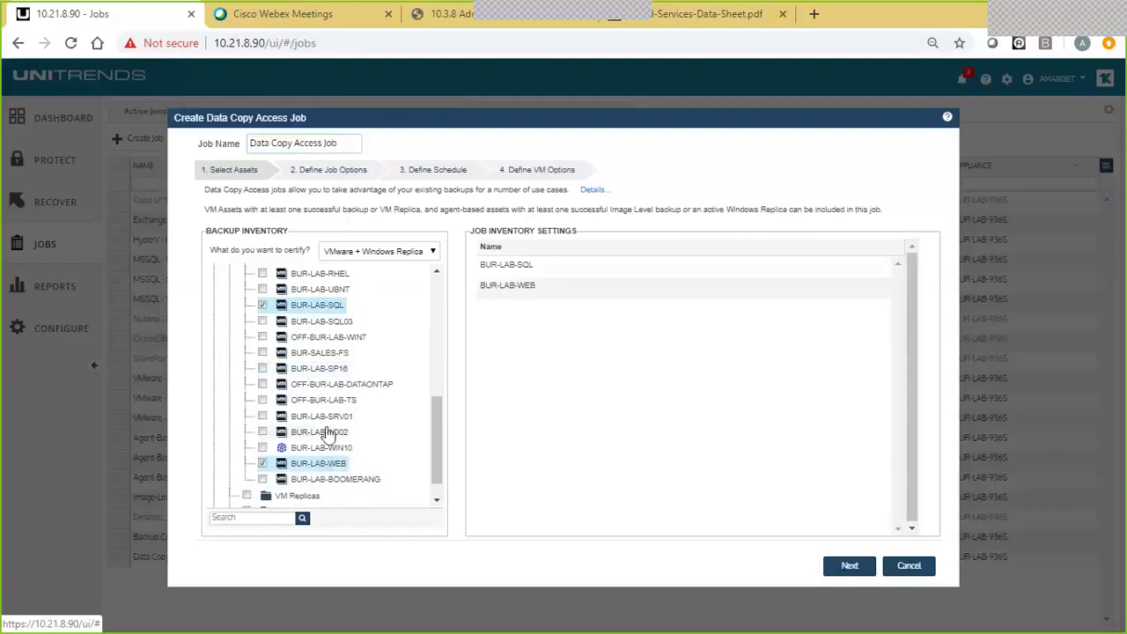
pyautogui.click(328, 433)
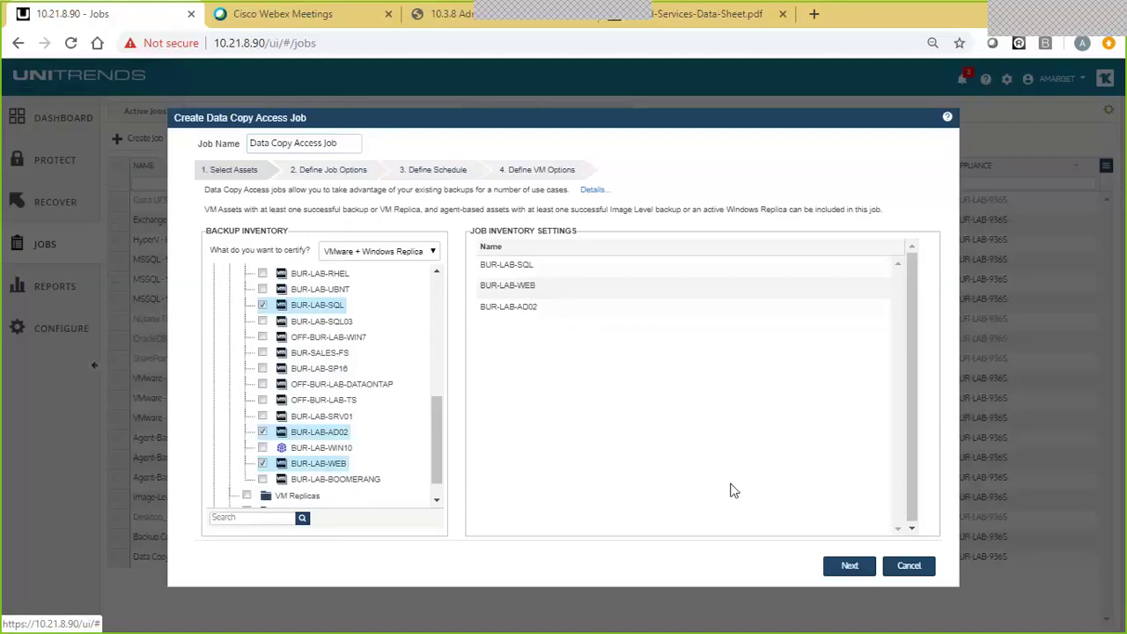
pyautogui.click(847, 569)
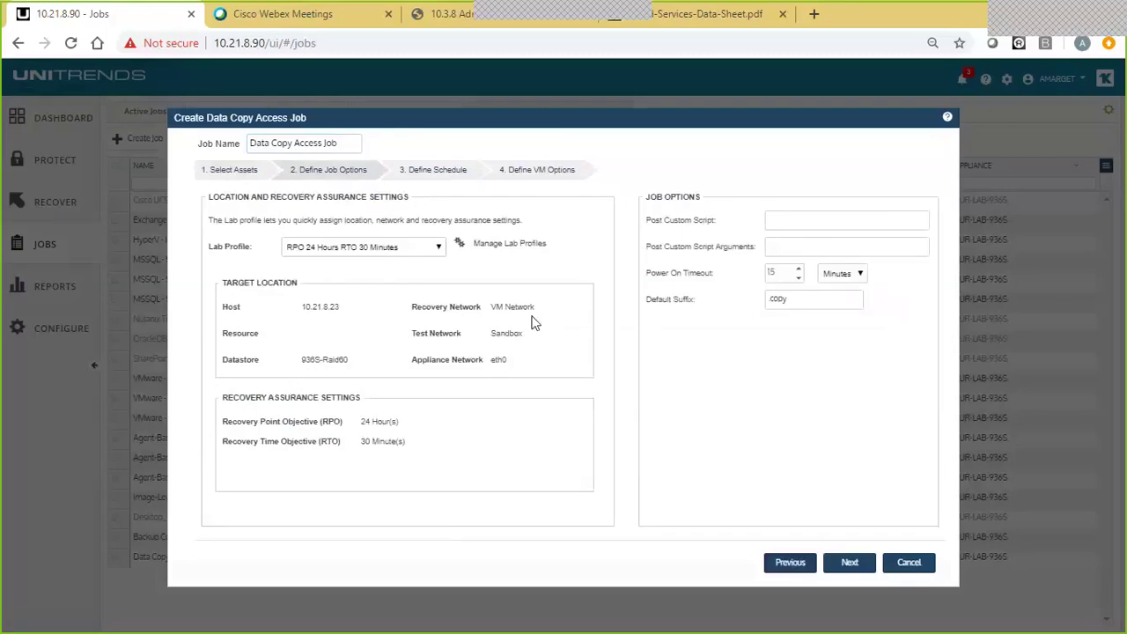
# Step: Start a new lab profile called Name with host 10.21.8.23 and datastore 936S-Raid60
pyautogui.click(520, 251)
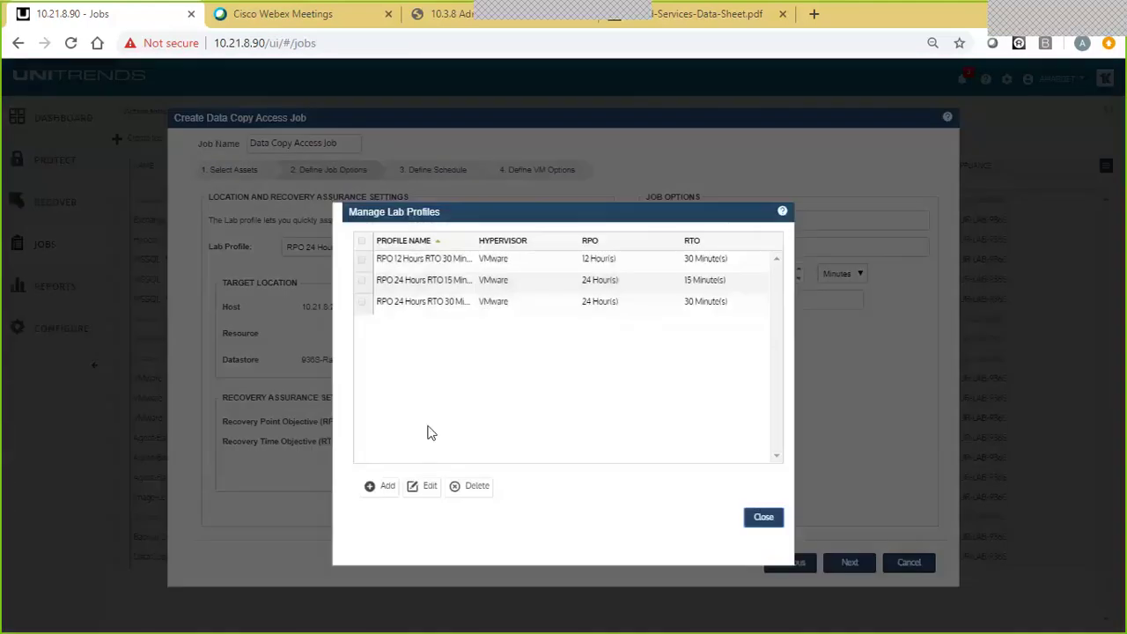
pyautogui.click(386, 482)
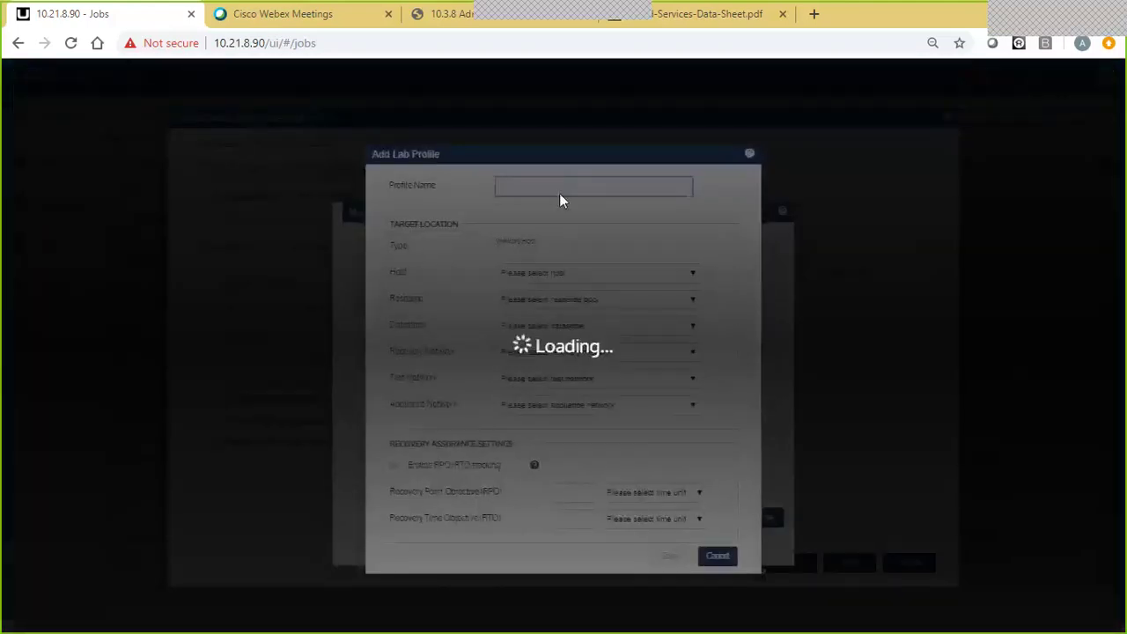
pyautogui.write('Name')
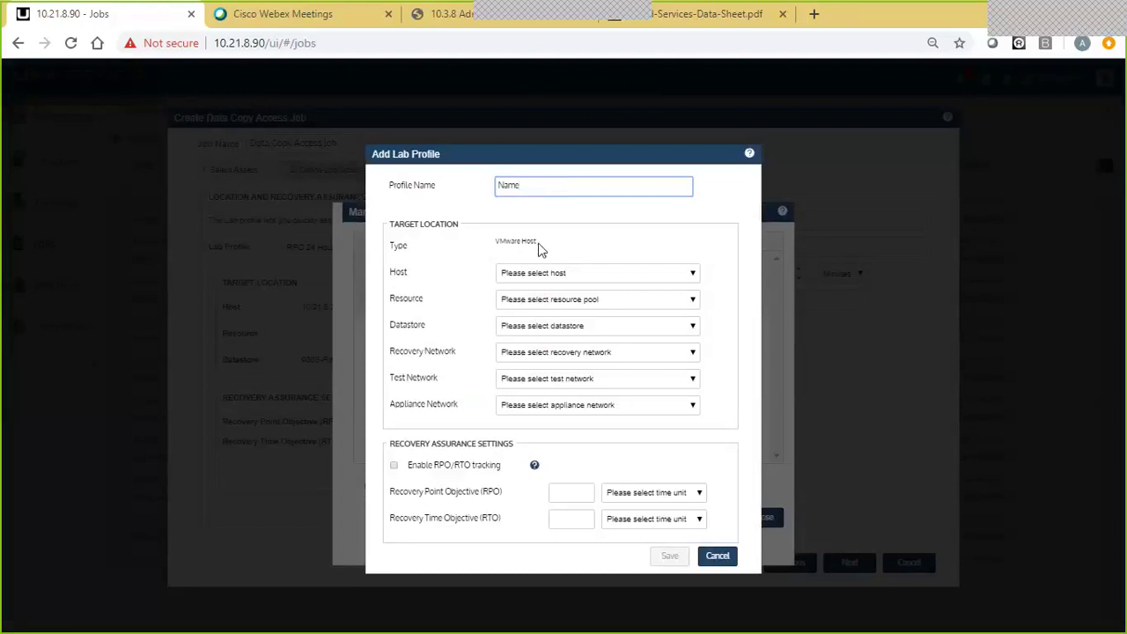
pyautogui.click(533, 273)
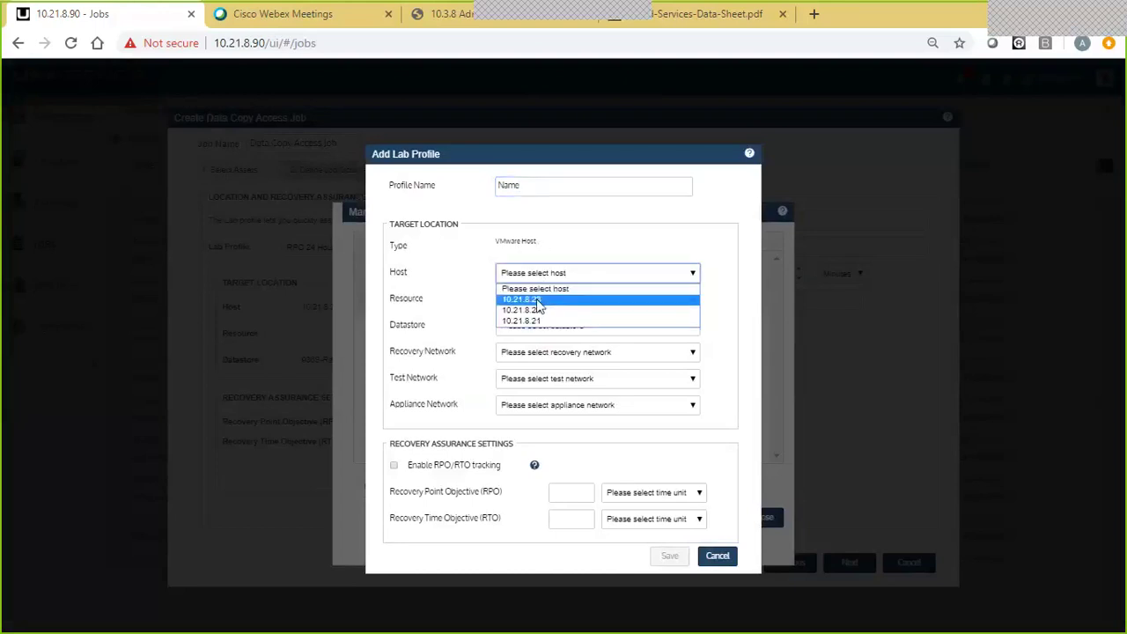
pyautogui.click(538, 300)
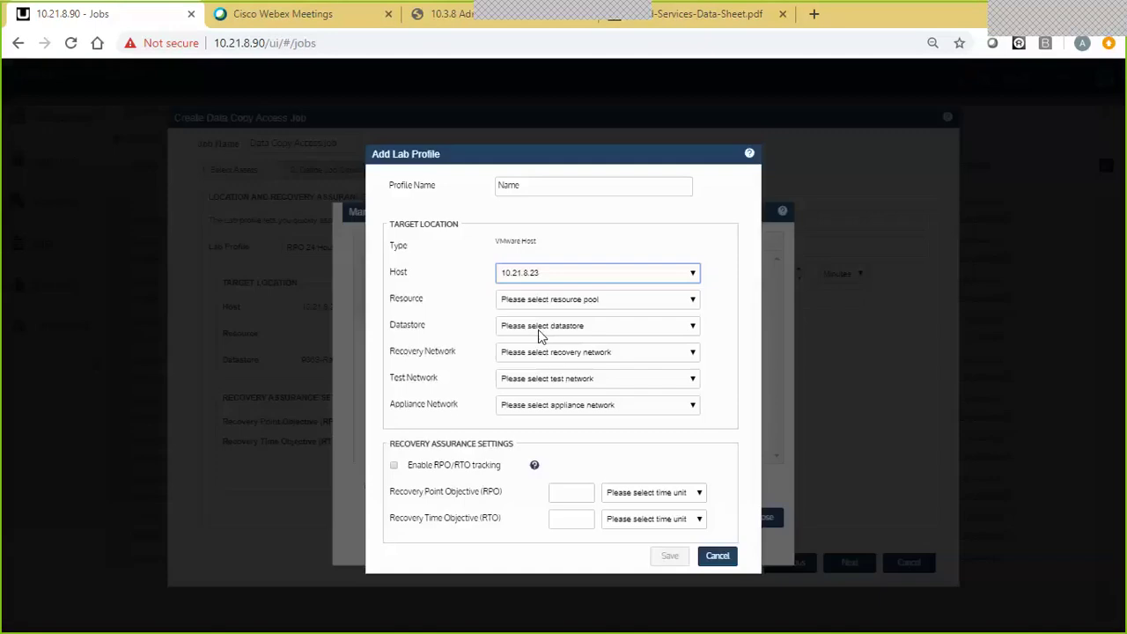
pyautogui.click(536, 327)
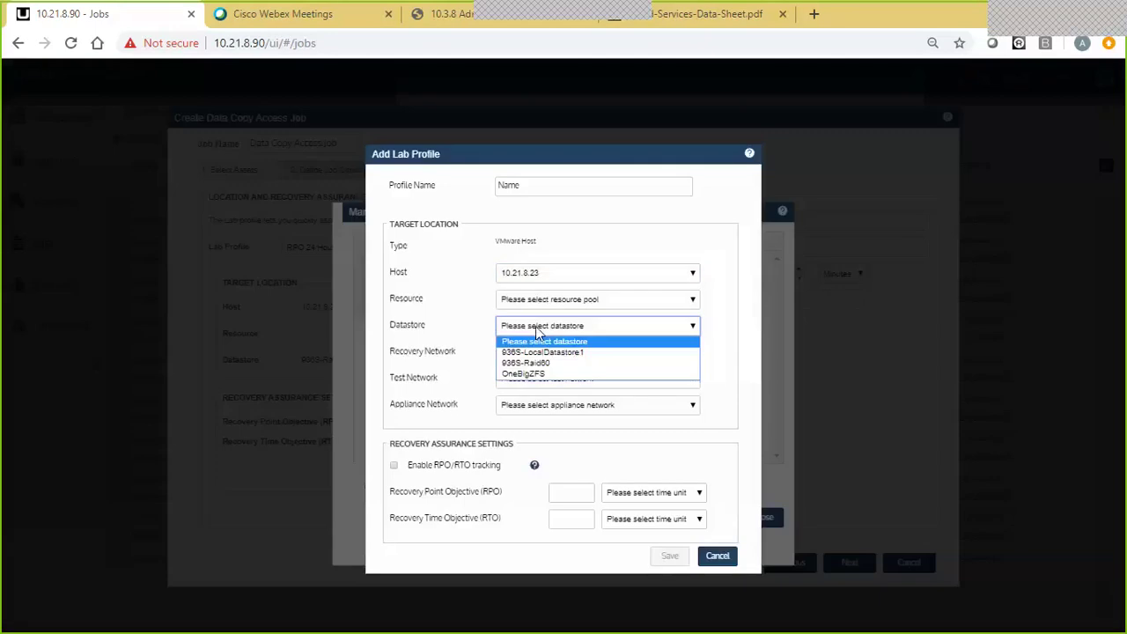
pyautogui.click(536, 364)
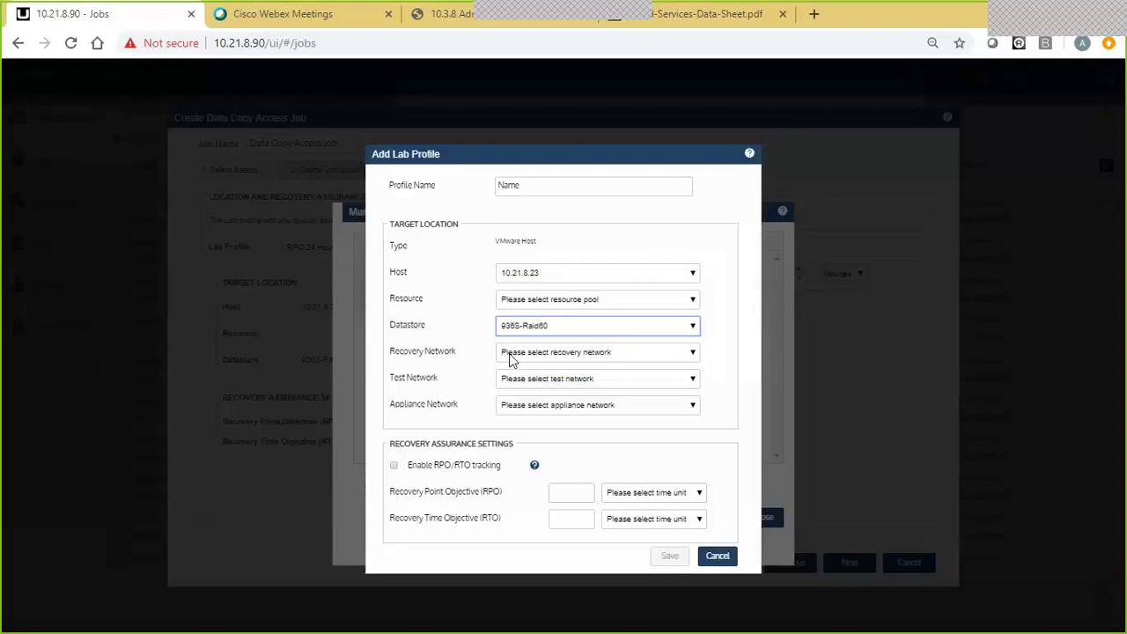
# Step: Assign VM Network as the profile's recovery network, Sandbox as its test network and eth0 as its appliance network
pyautogui.click(511, 357)
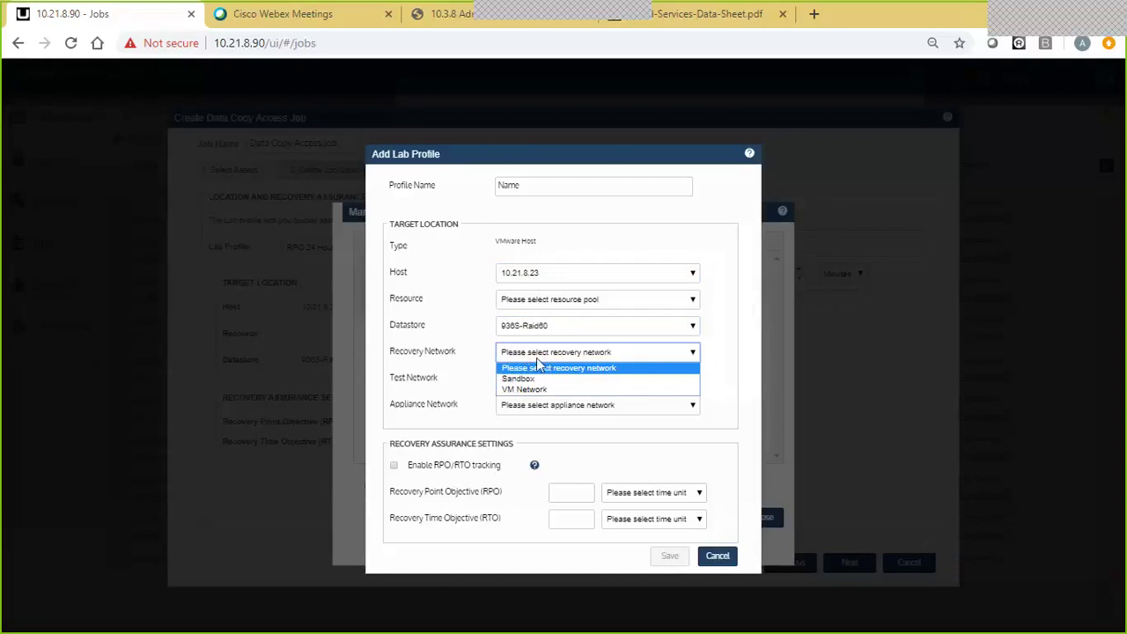
pyautogui.click(534, 389)
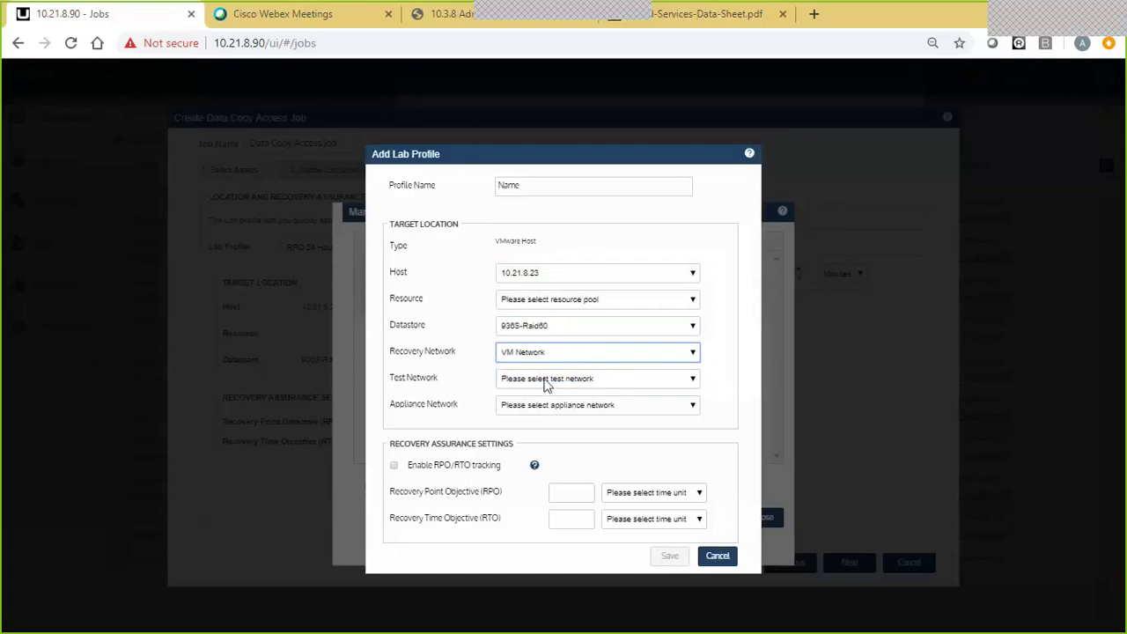
pyautogui.click(546, 380)
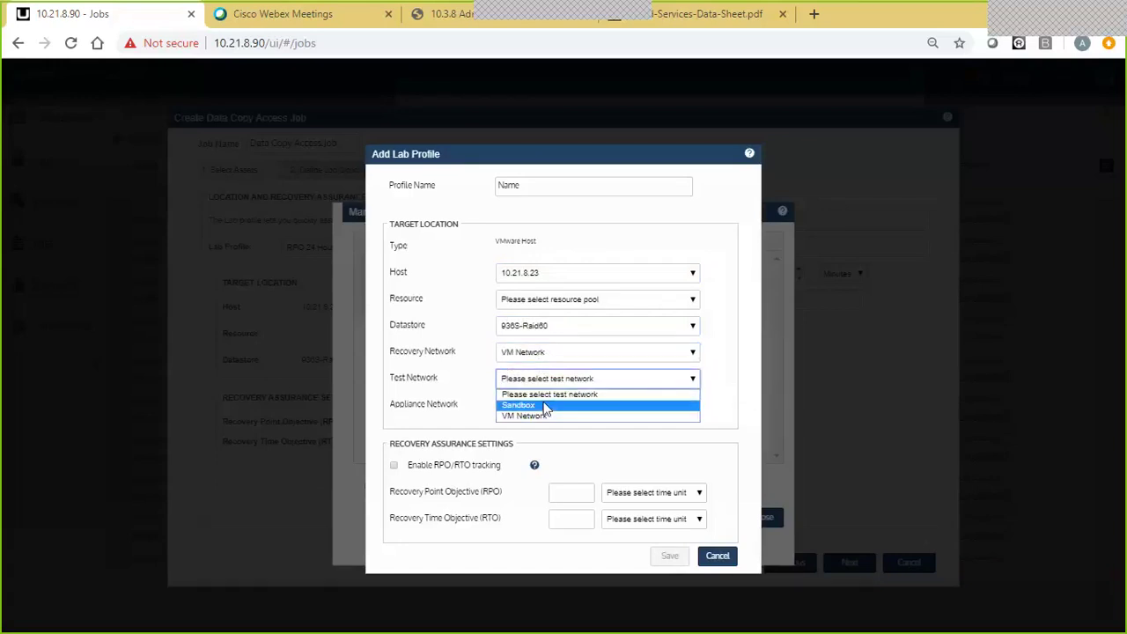
pyautogui.click(546, 407)
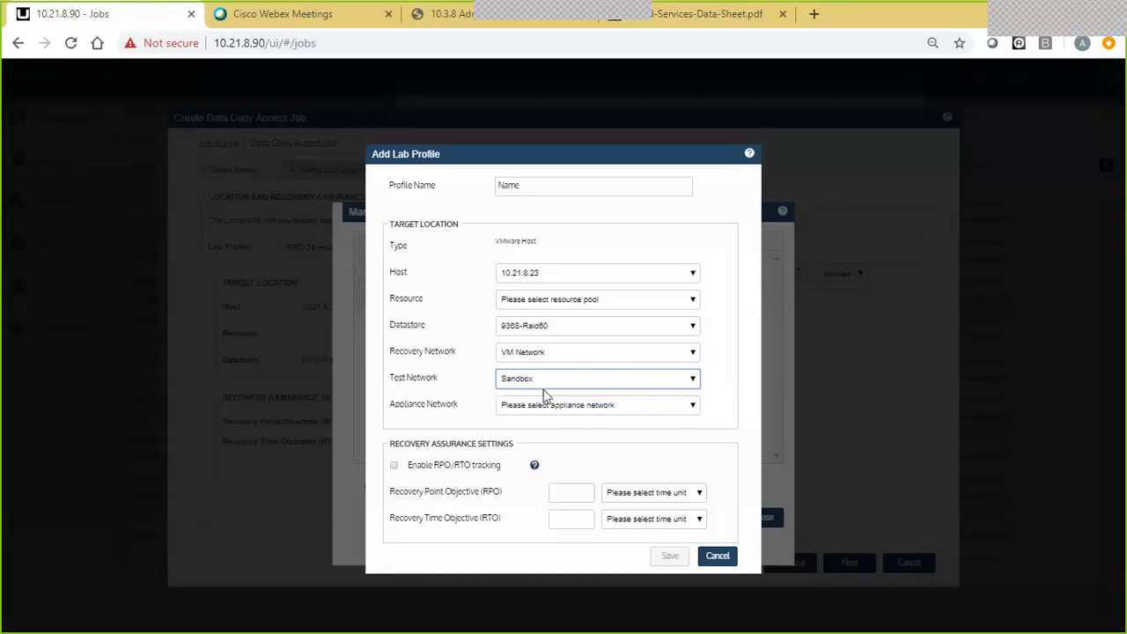
pyautogui.click(550, 404)
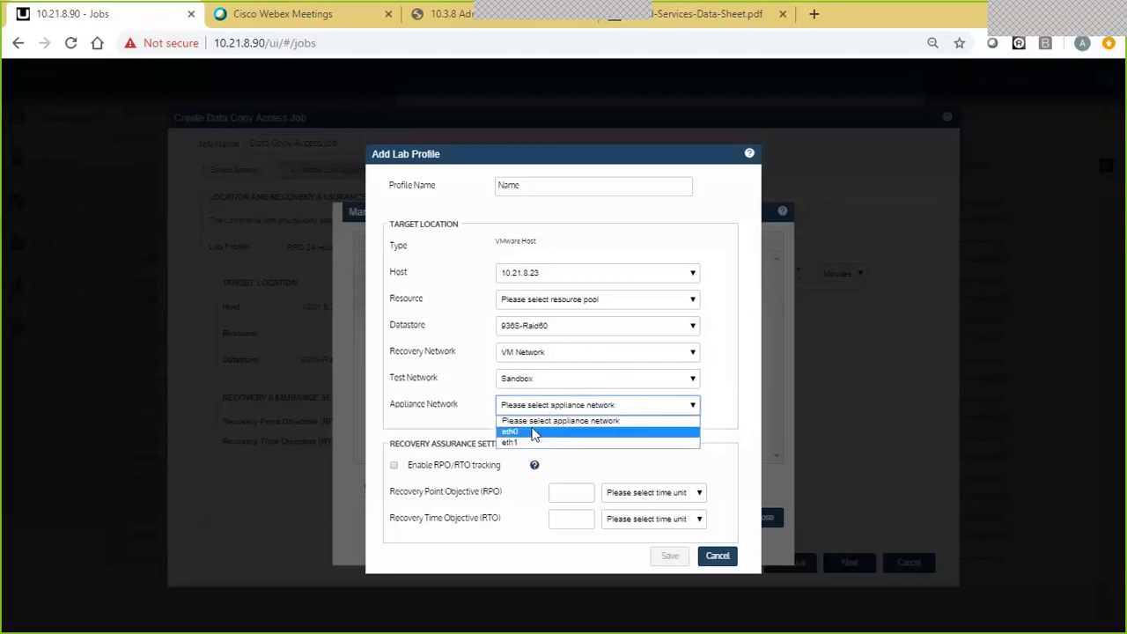
pyautogui.click(534, 433)
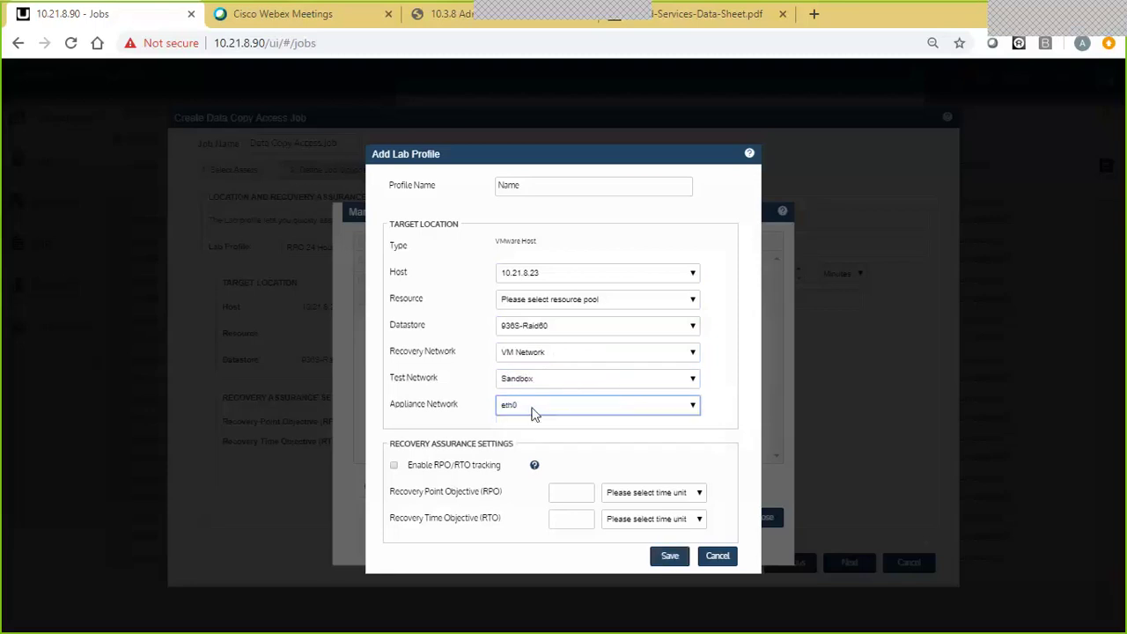
# Step: Set the profile's Recovery Point Objective to 4 hours and its Recovery Time Objective to 15 minutes
pyautogui.click(570, 494)
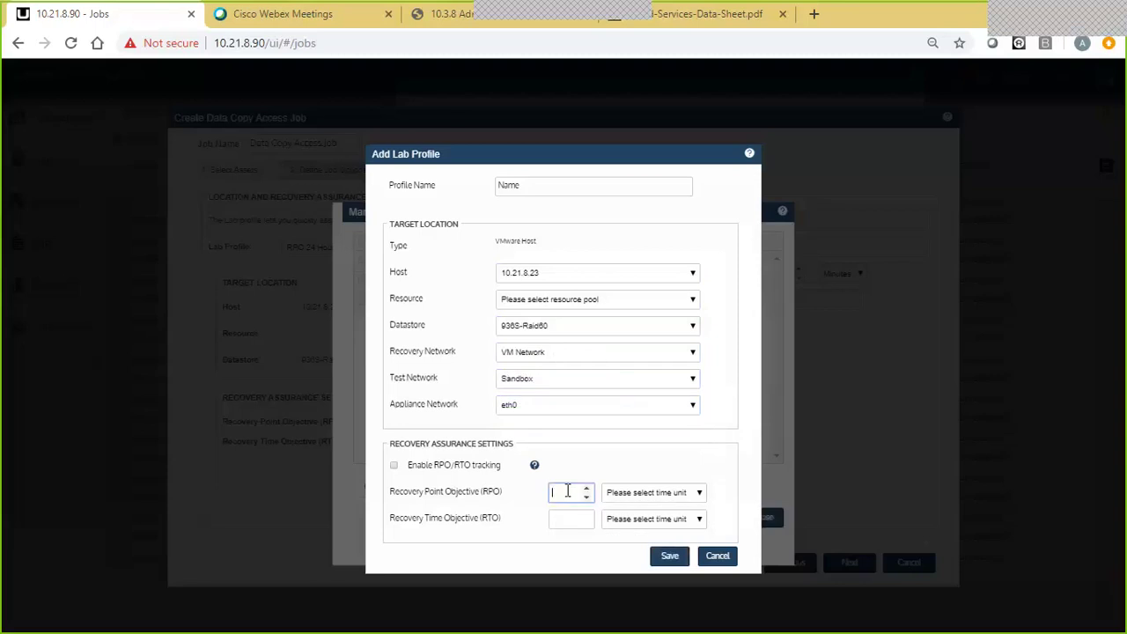
pyautogui.write('4')
pyautogui.click(624, 493)
pyautogui.click(616, 530)
pyautogui.click(572, 518)
pyautogui.write('15')
pyautogui.click(649, 519)
pyautogui.click(630, 542)
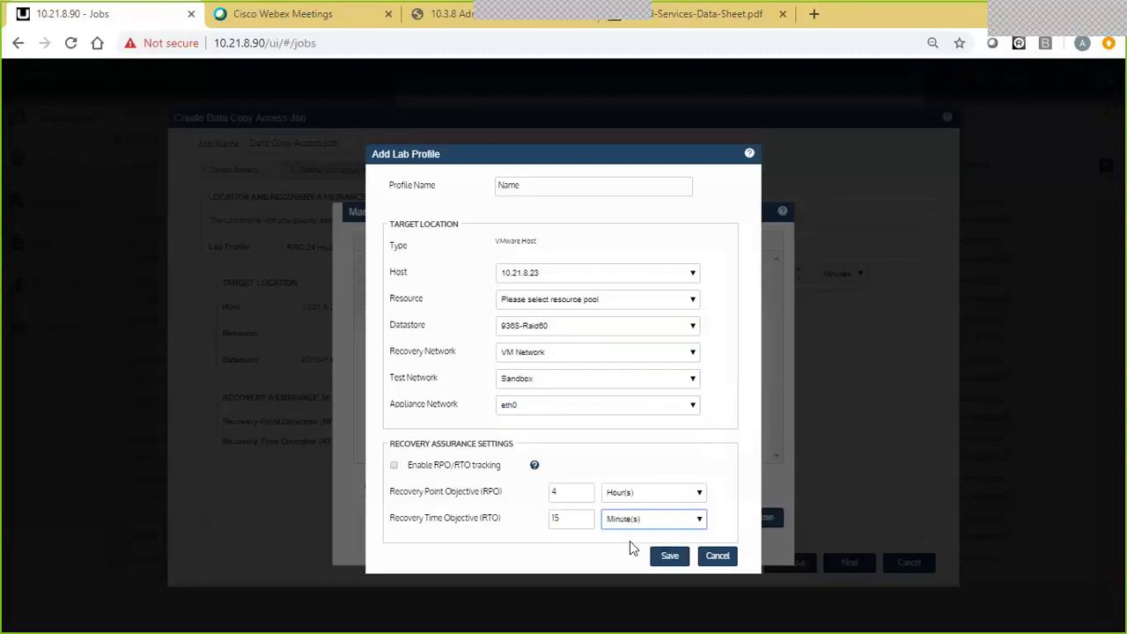
# Step: Discard the new lab profile and return to the job options
pyautogui.click(616, 472)
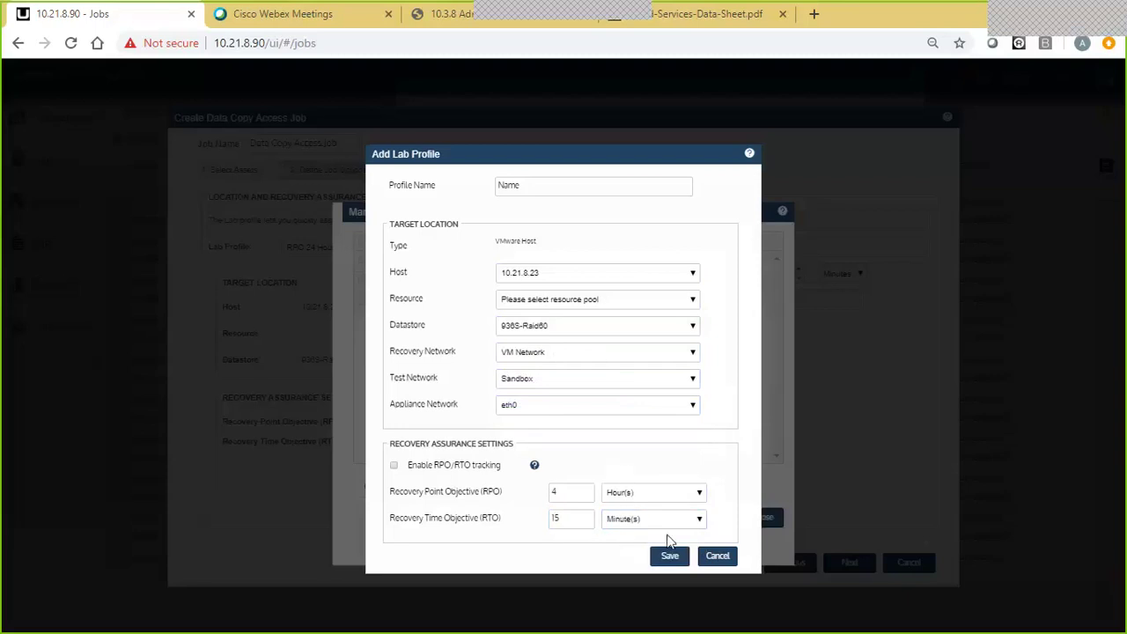
pyautogui.click(715, 558)
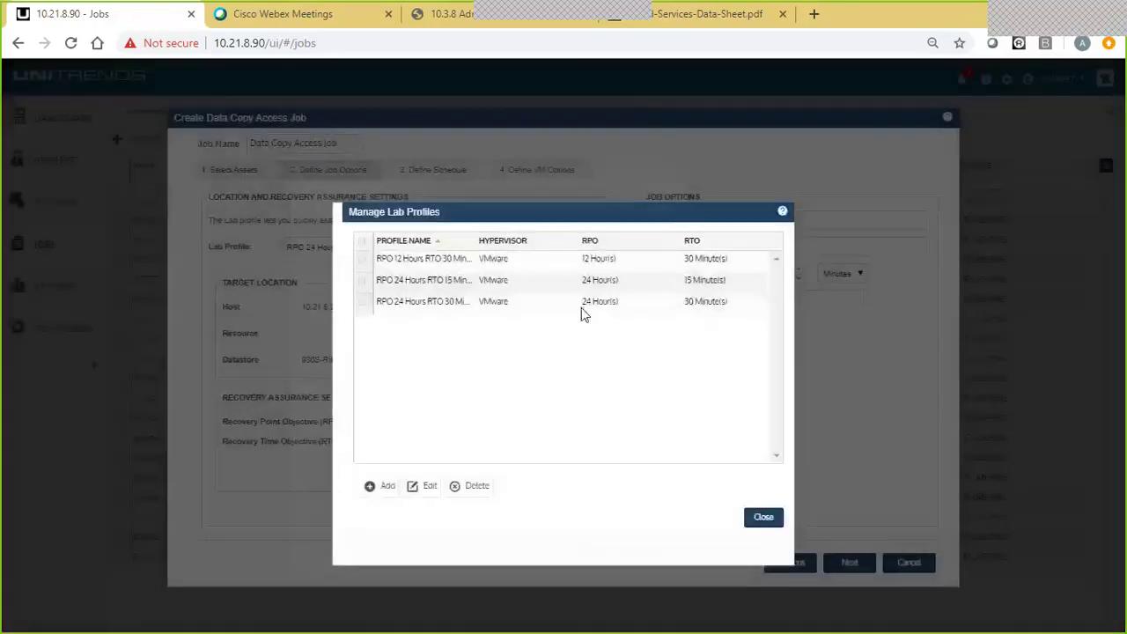
pyautogui.click(740, 517)
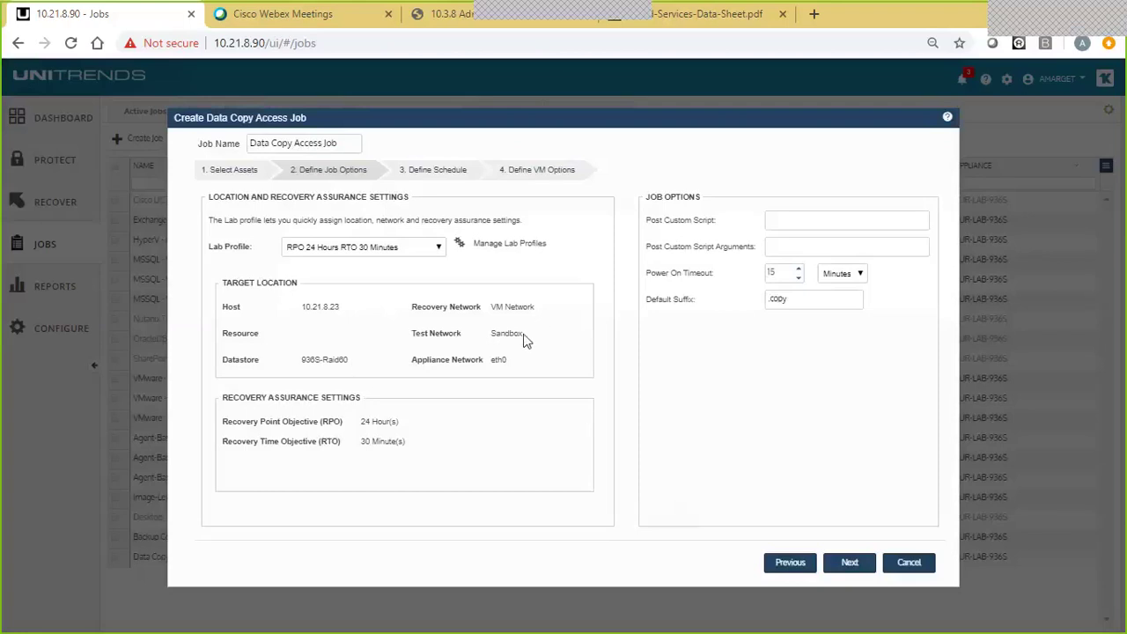
# Step: Add Monday, Tuesday and Wednesday to the job's run days and enable its recurrence
pyautogui.click(850, 562)
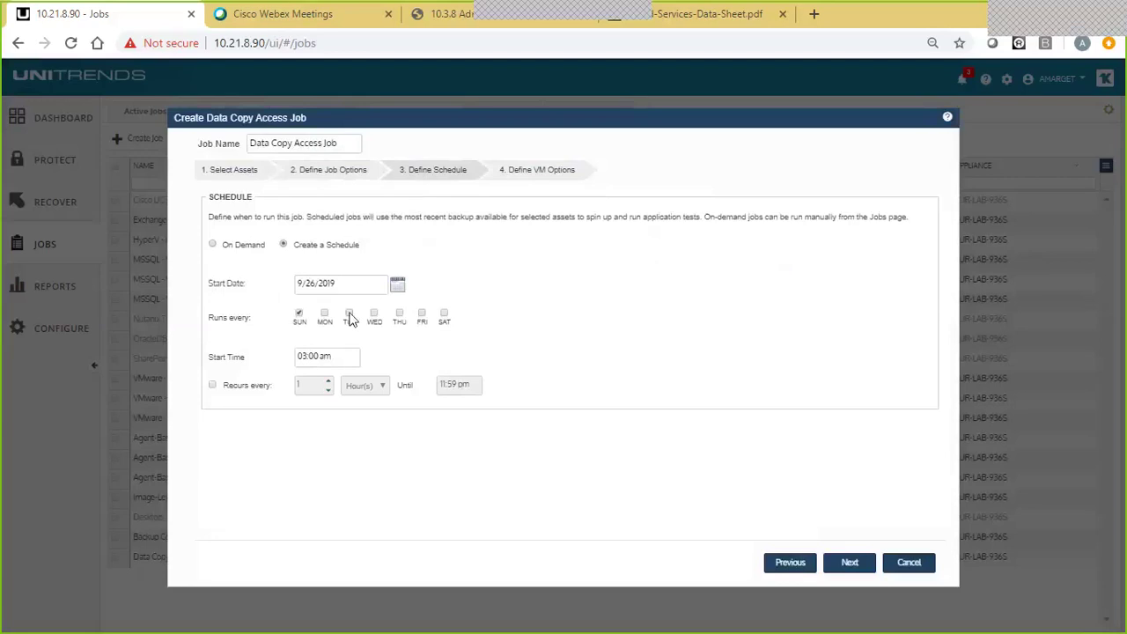
pyautogui.click(325, 316)
pyautogui.click(350, 315)
pyautogui.click(374, 315)
pyautogui.click(247, 387)
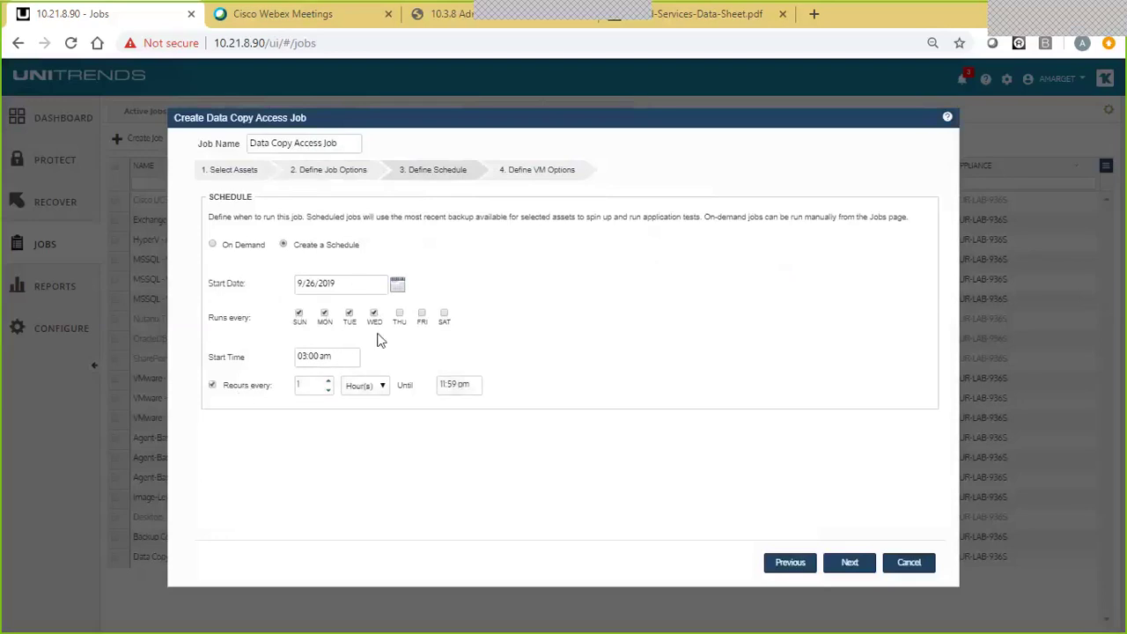
pyautogui.click(842, 565)
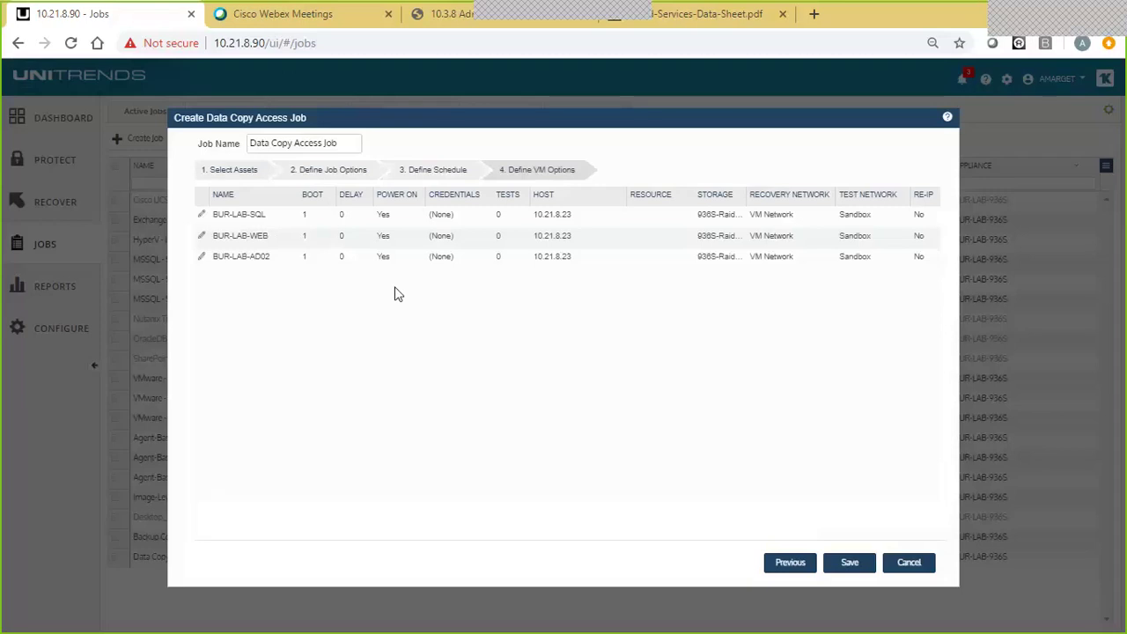
# Step: Add an Active Directory Domain Service (ntds) test to BUR-LAB-AD02 and save the VM's settings
pyautogui.click(201, 257)
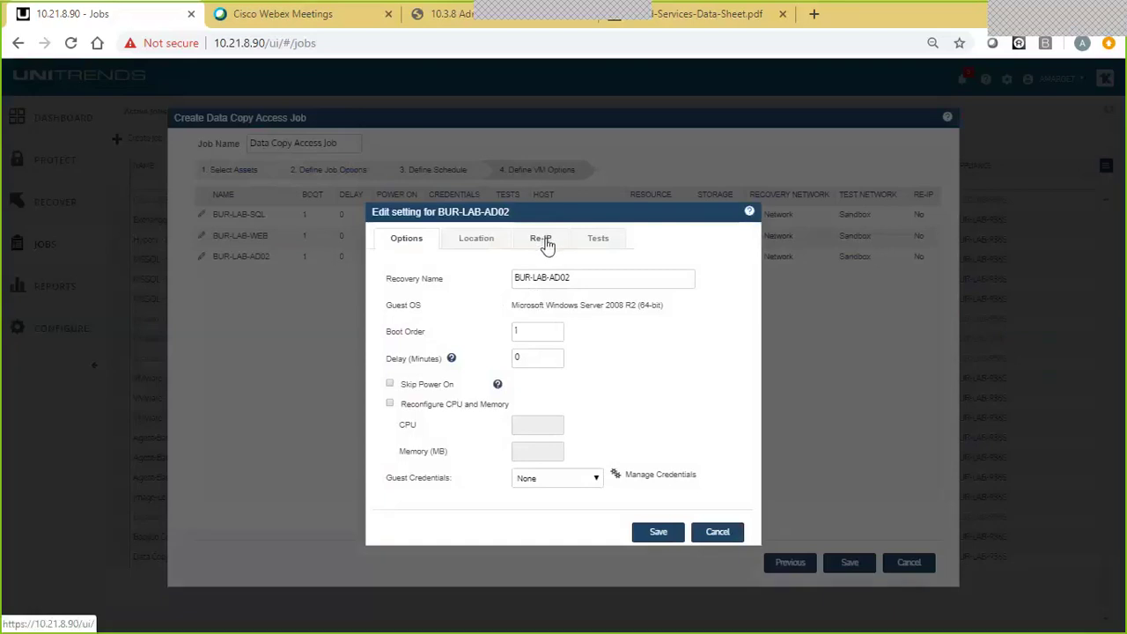
pyautogui.click(598, 239)
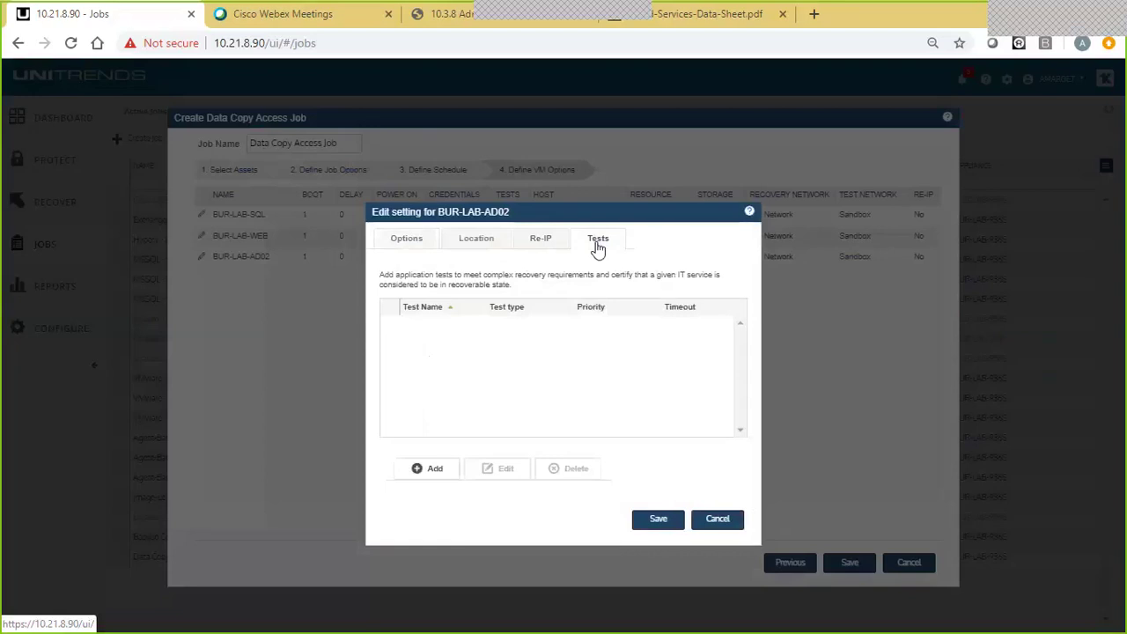
pyautogui.click(435, 469)
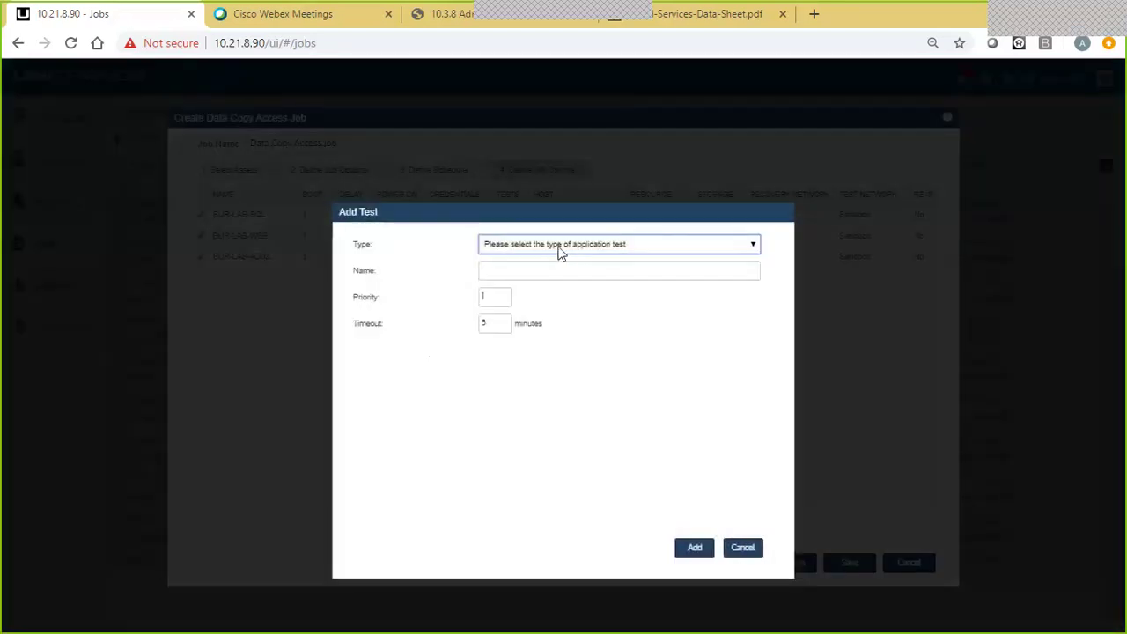
pyautogui.click(561, 251)
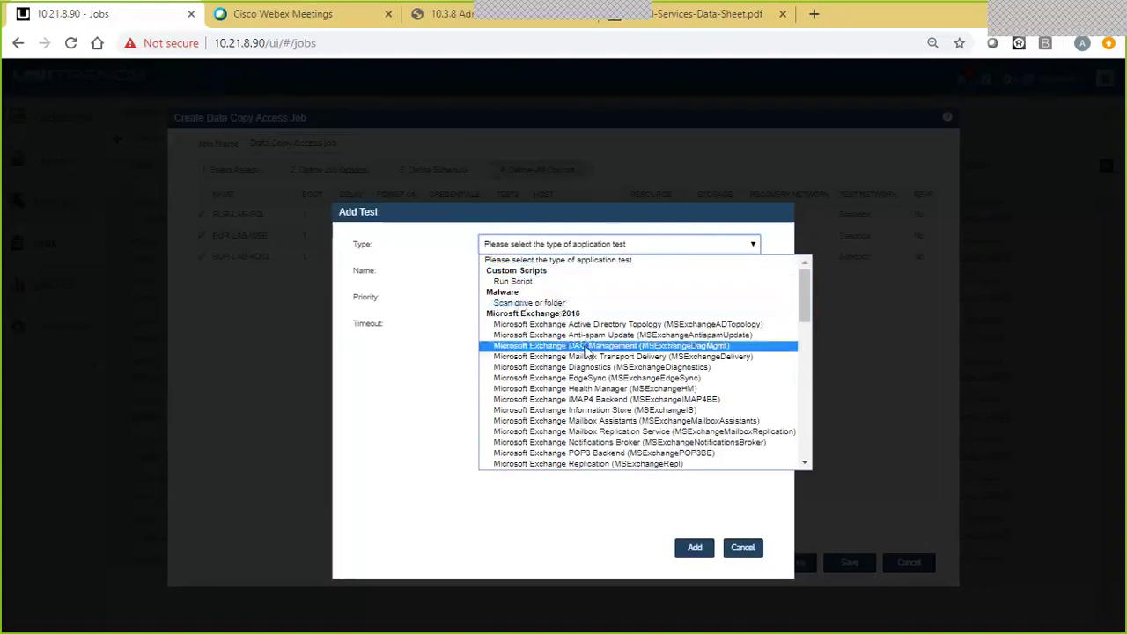
pyautogui.scroll(-6, 572, 317)
pyautogui.scroll(-1, 590, 324)
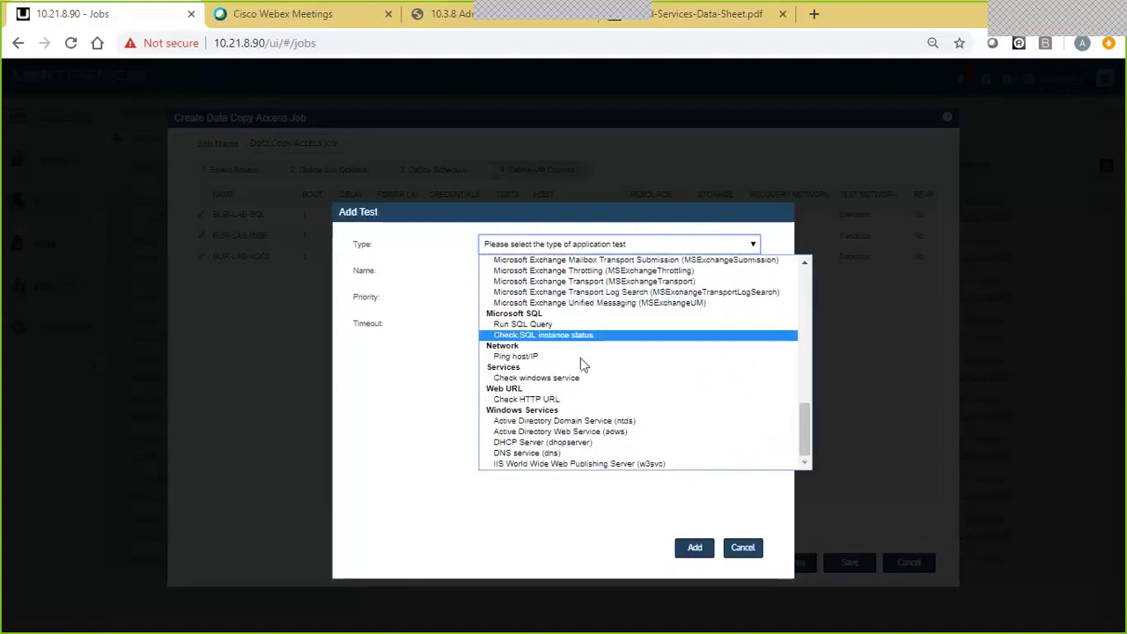
pyautogui.click(579, 423)
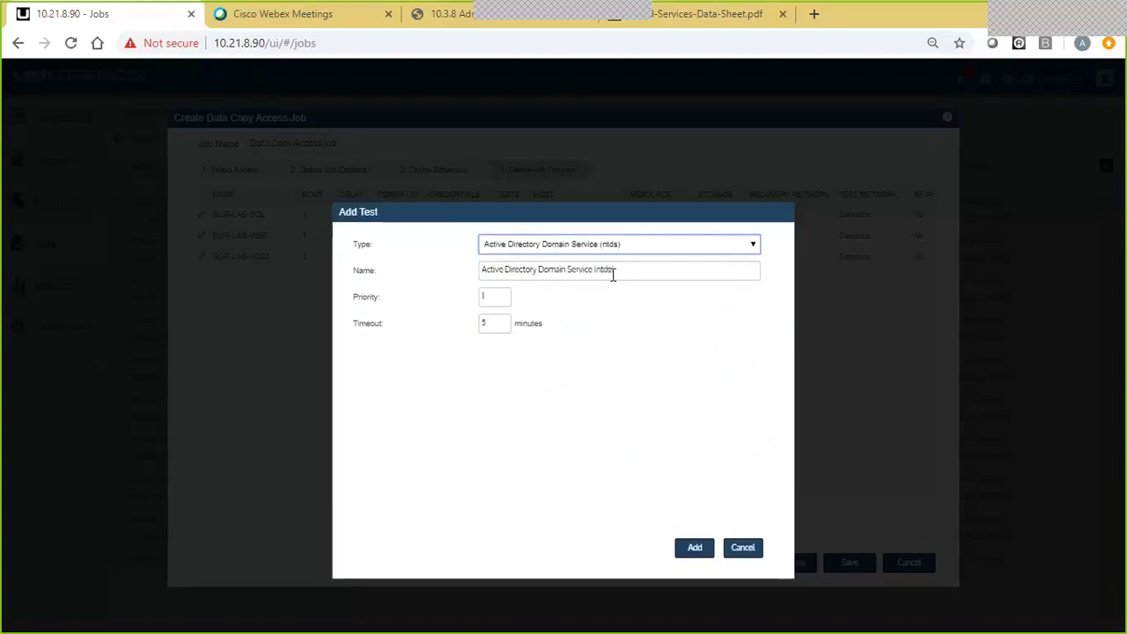
pyautogui.click(694, 547)
pyautogui.click(708, 550)
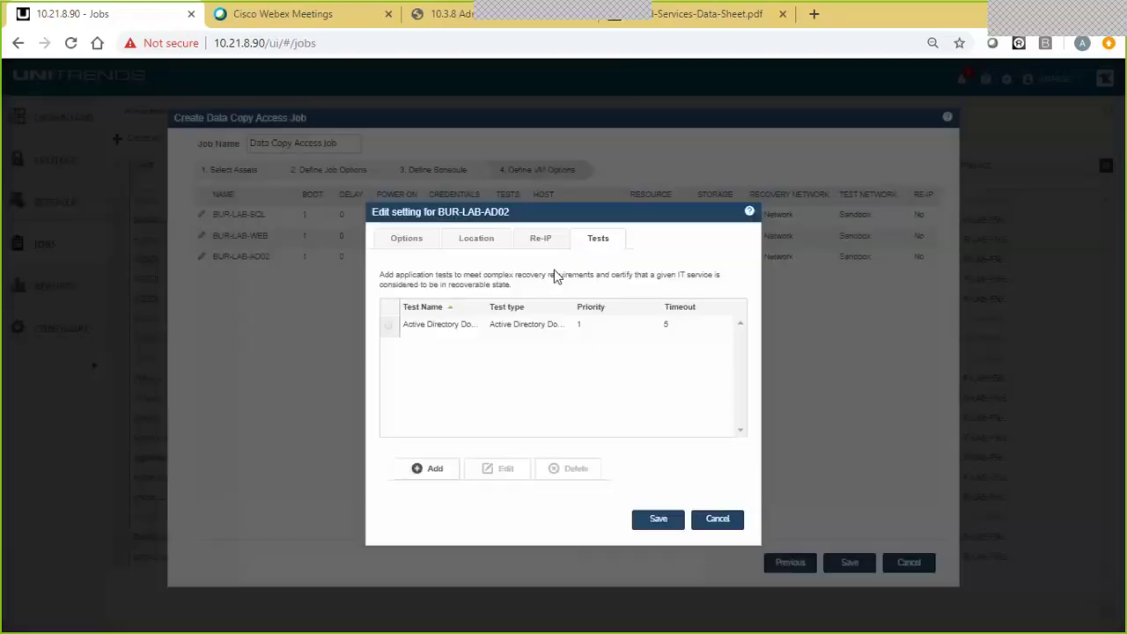
pyautogui.click(659, 520)
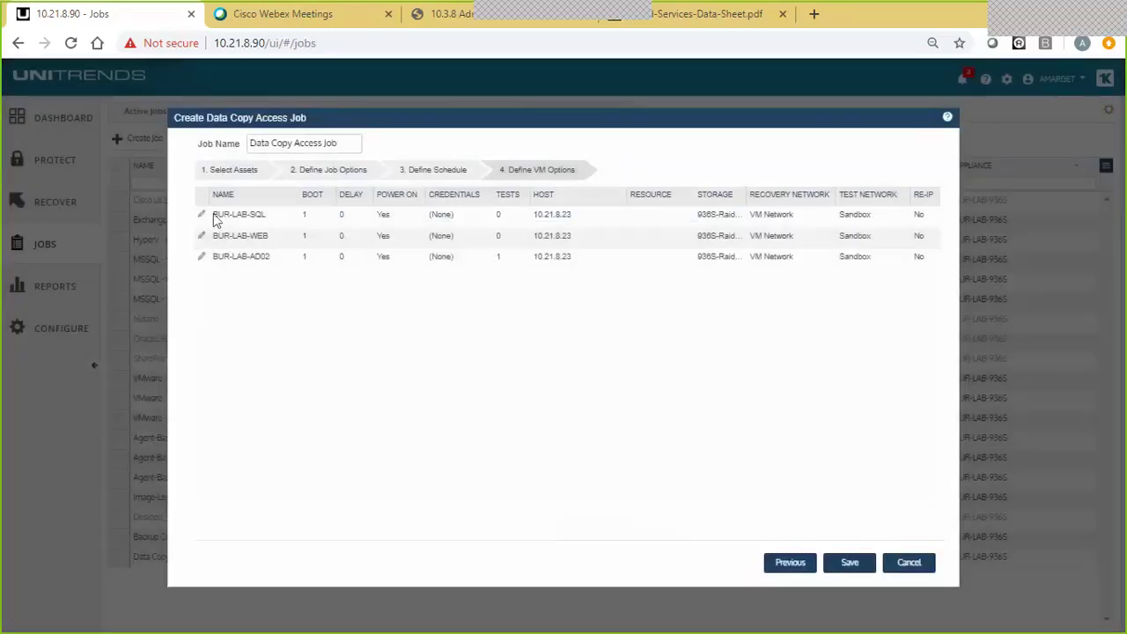
# Step: Set BUR-LAB-WEB's boot order to 2 and save the change
pyautogui.click(202, 236)
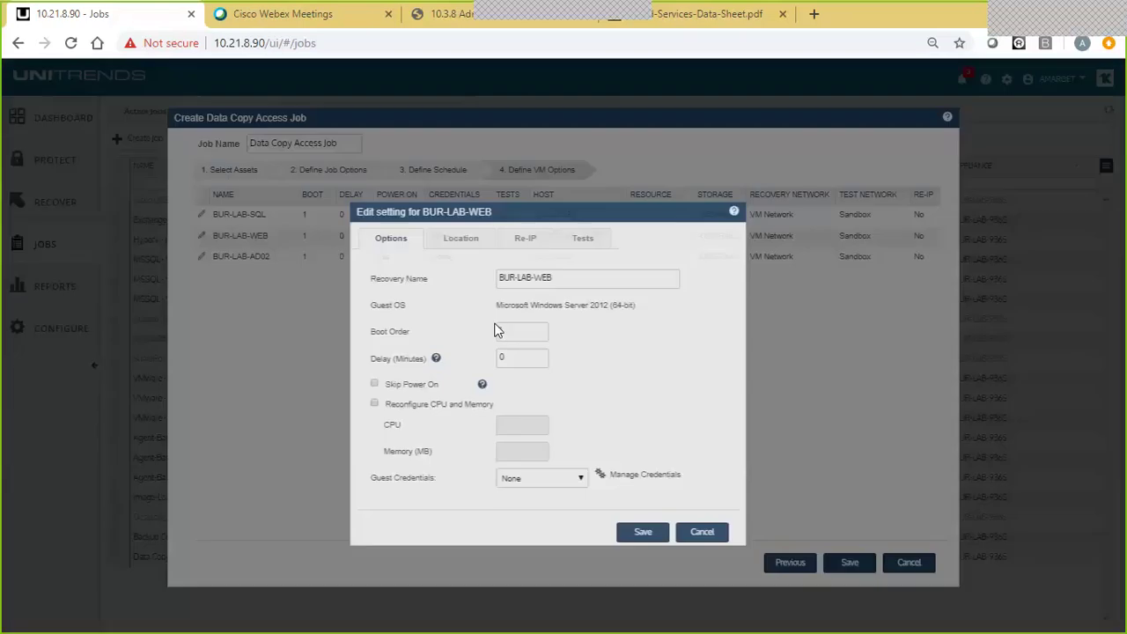
pyautogui.click(520, 332)
pyautogui.write('2')
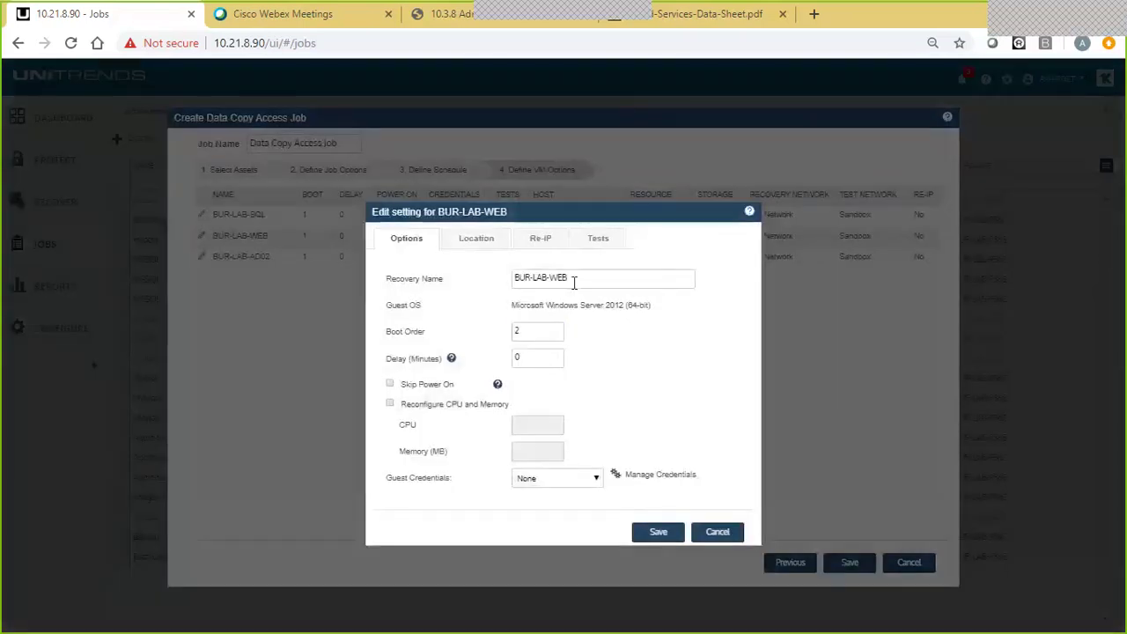
pyautogui.click(606, 241)
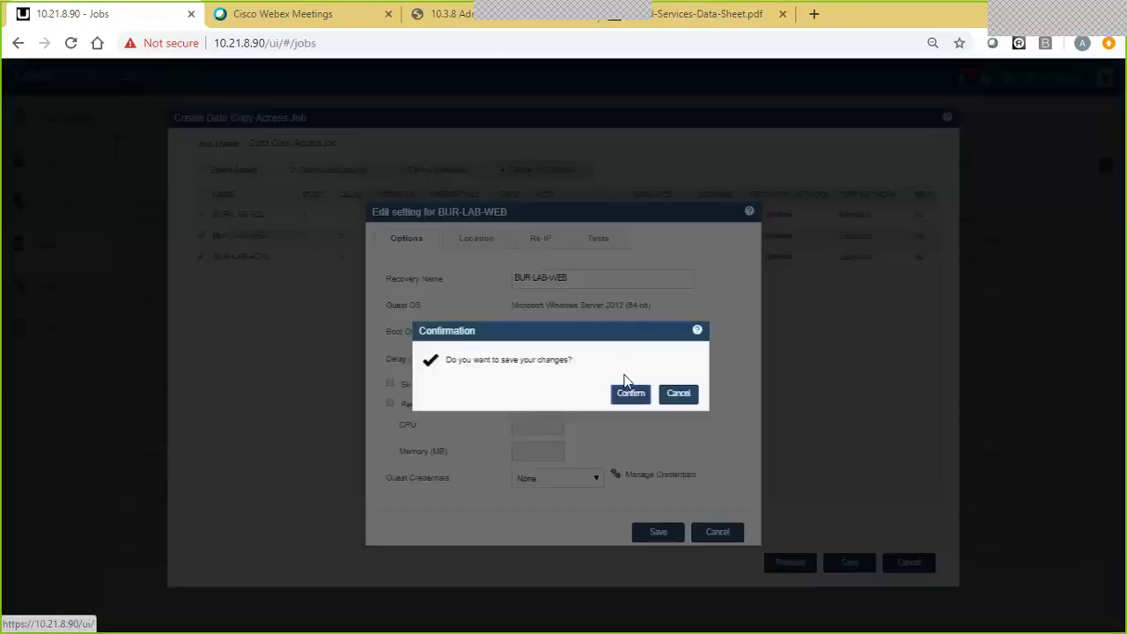
pyautogui.click(632, 388)
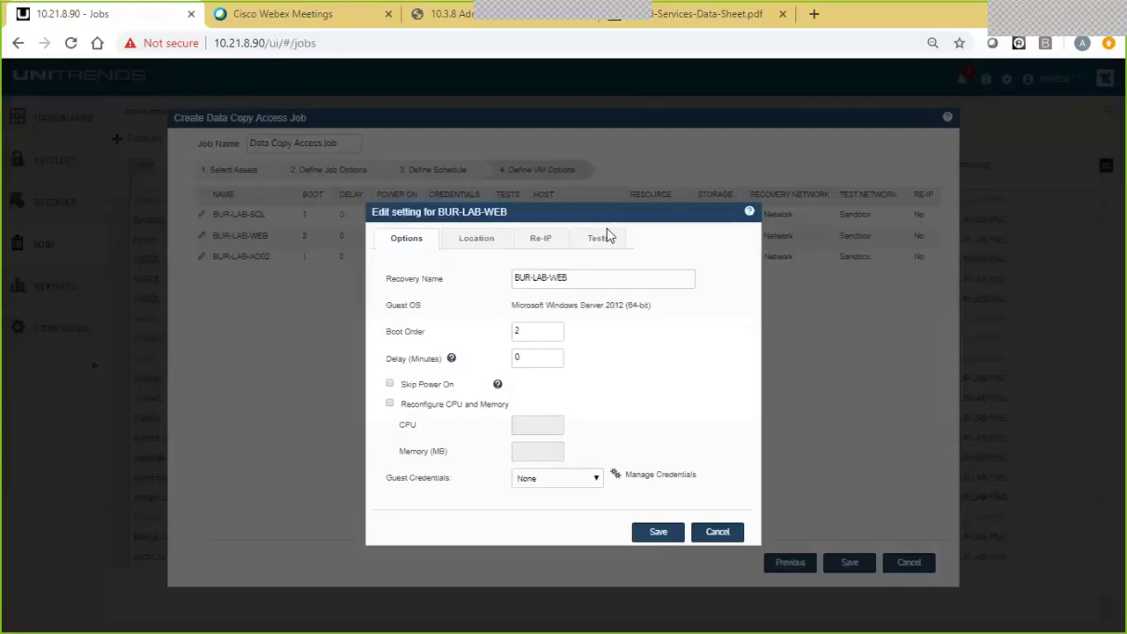
# Step: Add an IIS World Wide Web Publishing Server (w3svc) test to BUR-LAB-WEB
pyautogui.click(606, 241)
pyautogui.click(429, 471)
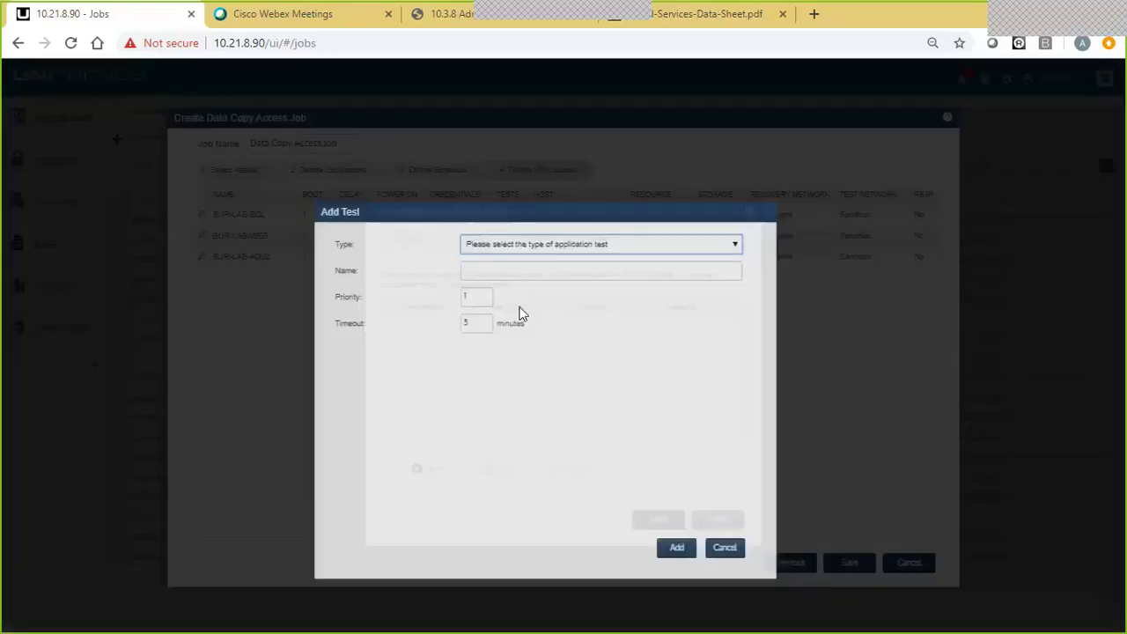
pyautogui.click(555, 248)
pyautogui.scroll(-10, 581, 383)
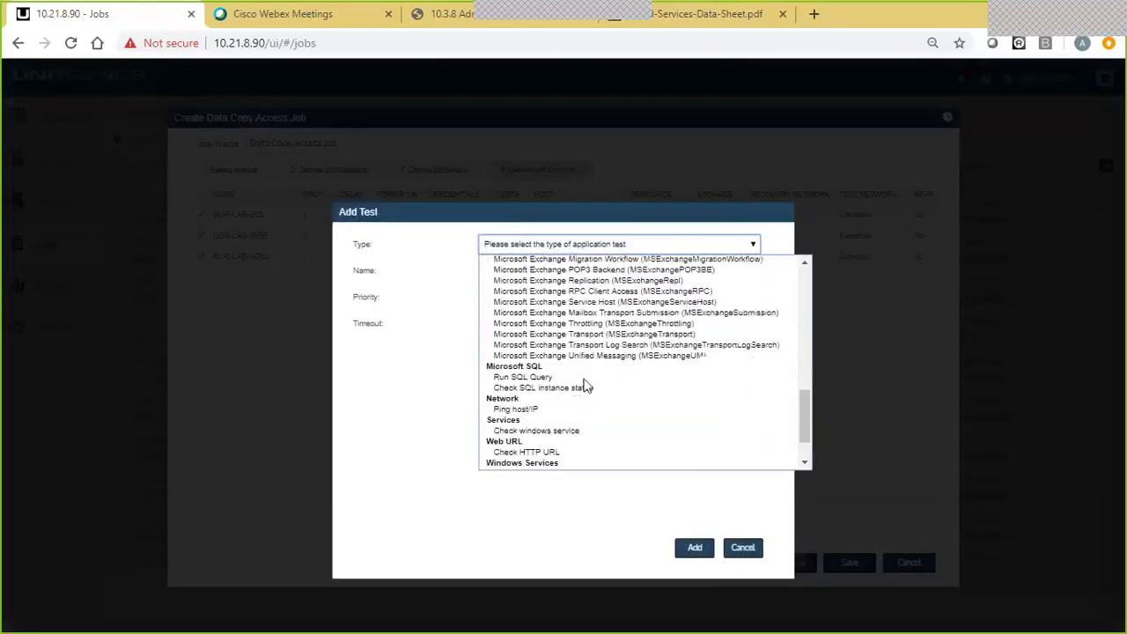
pyautogui.click(584, 463)
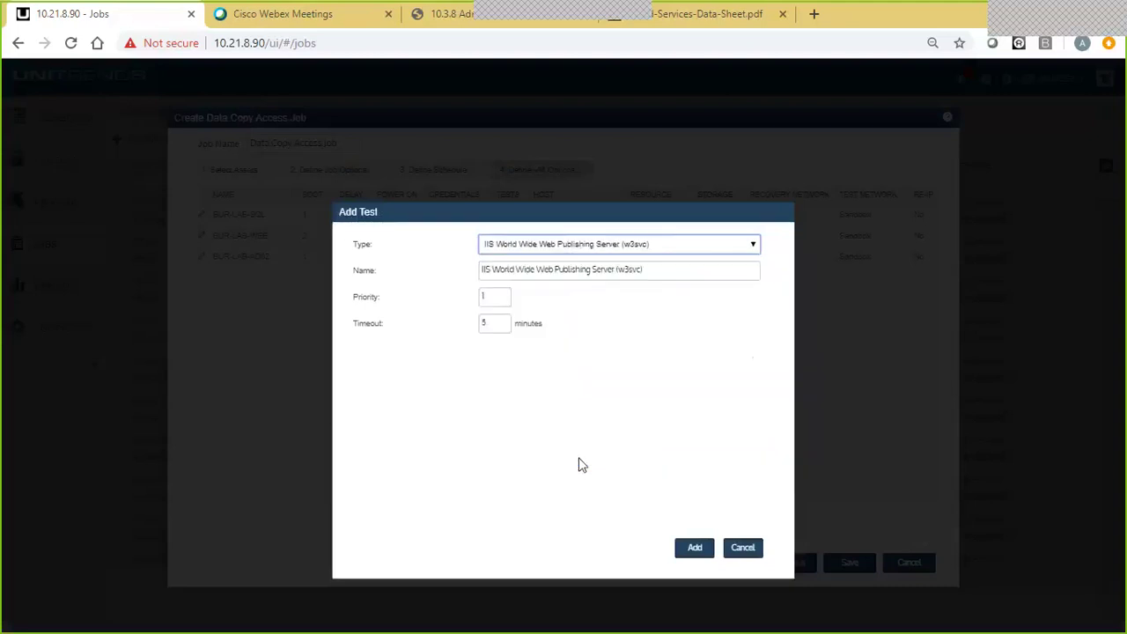
pyautogui.click(696, 546)
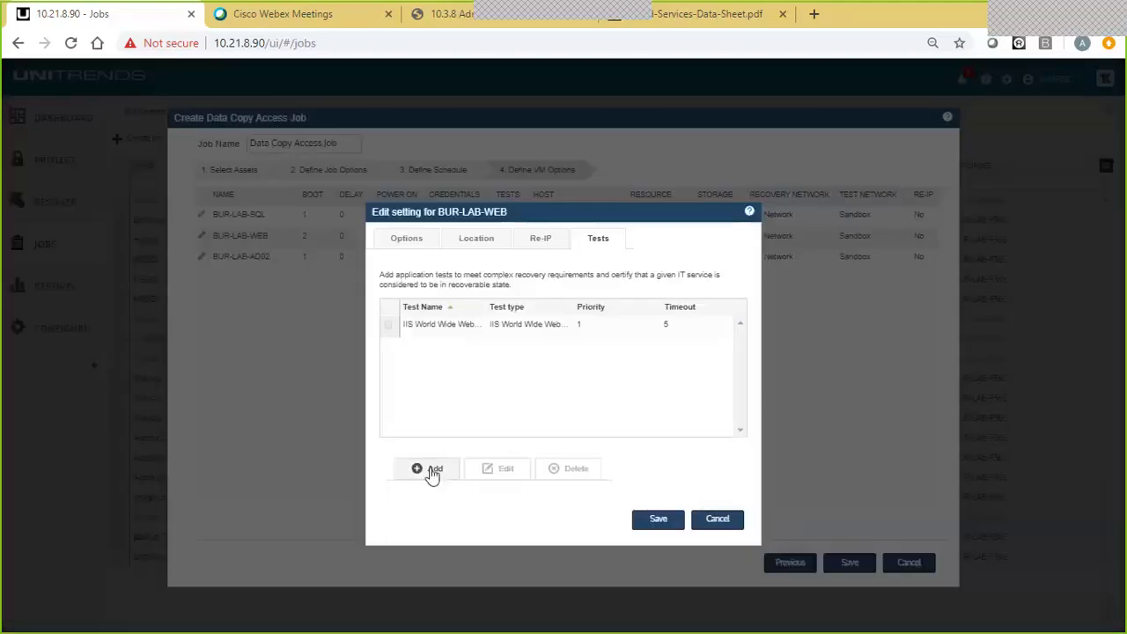
# Step: Add a Ping host/IP test targeting BUR-LAB-SQL to BUR-LAB-WEB and save the VM's settings
pyautogui.click(432, 472)
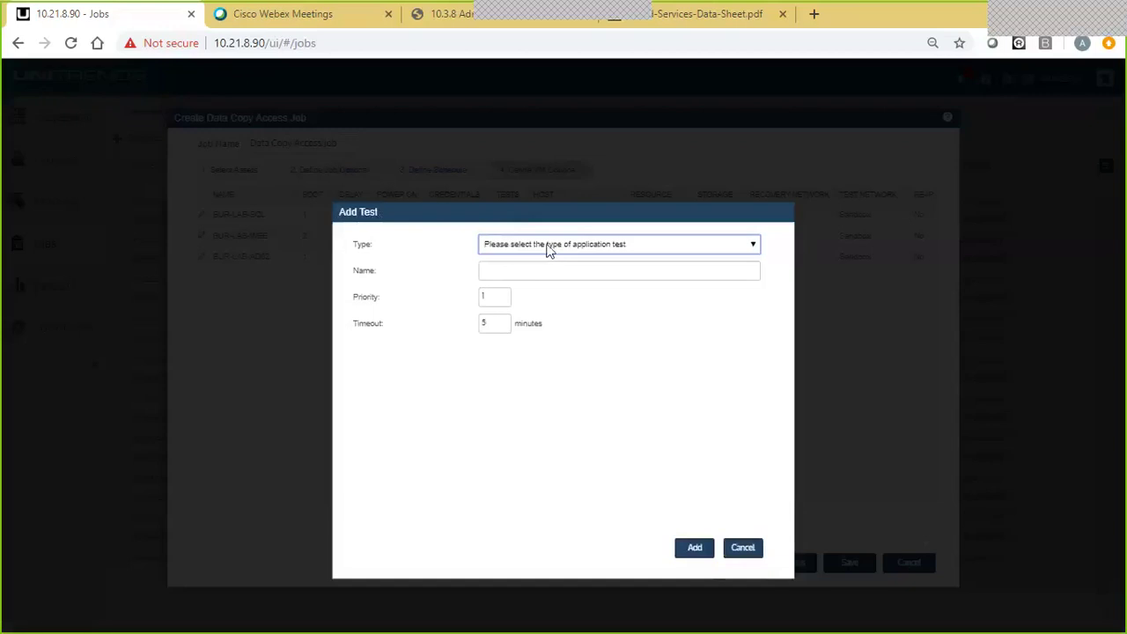
pyautogui.click(548, 250)
pyautogui.scroll(-10, 555, 307)
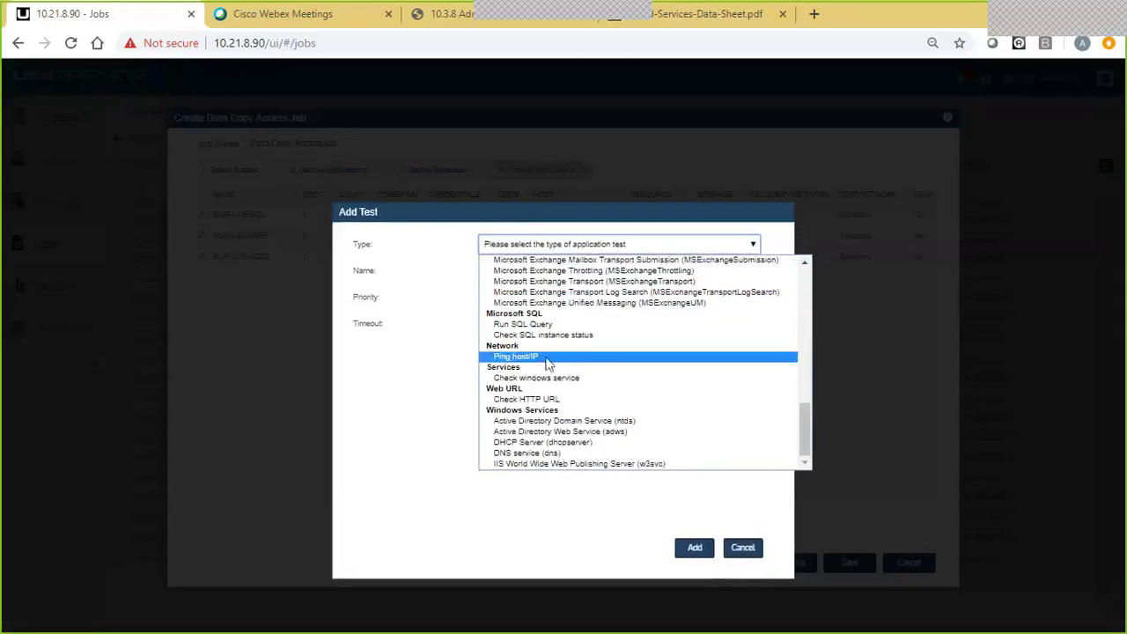
pyautogui.click(544, 360)
pyautogui.click(530, 297)
pyautogui.write('BUR-LAB-SQL')
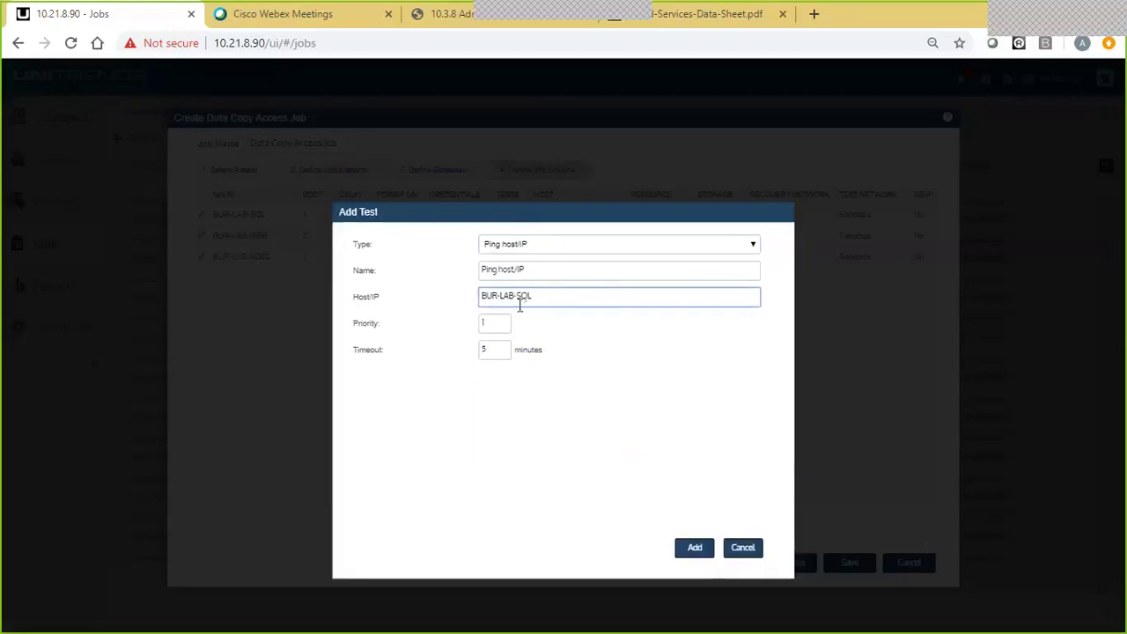
pyautogui.click(691, 550)
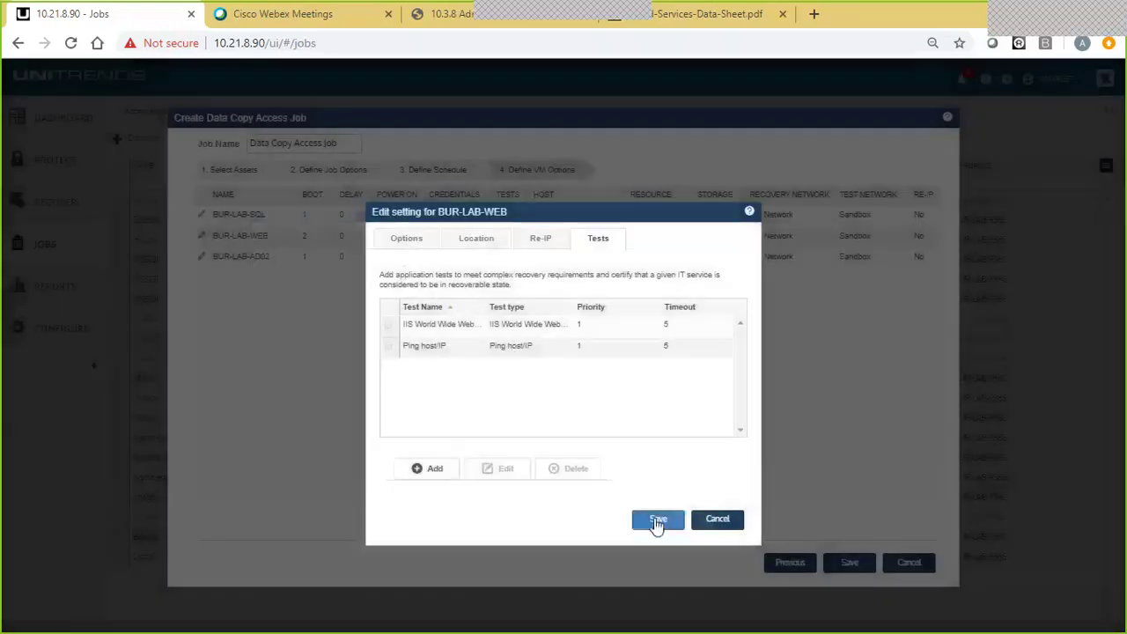
pyautogui.click(659, 520)
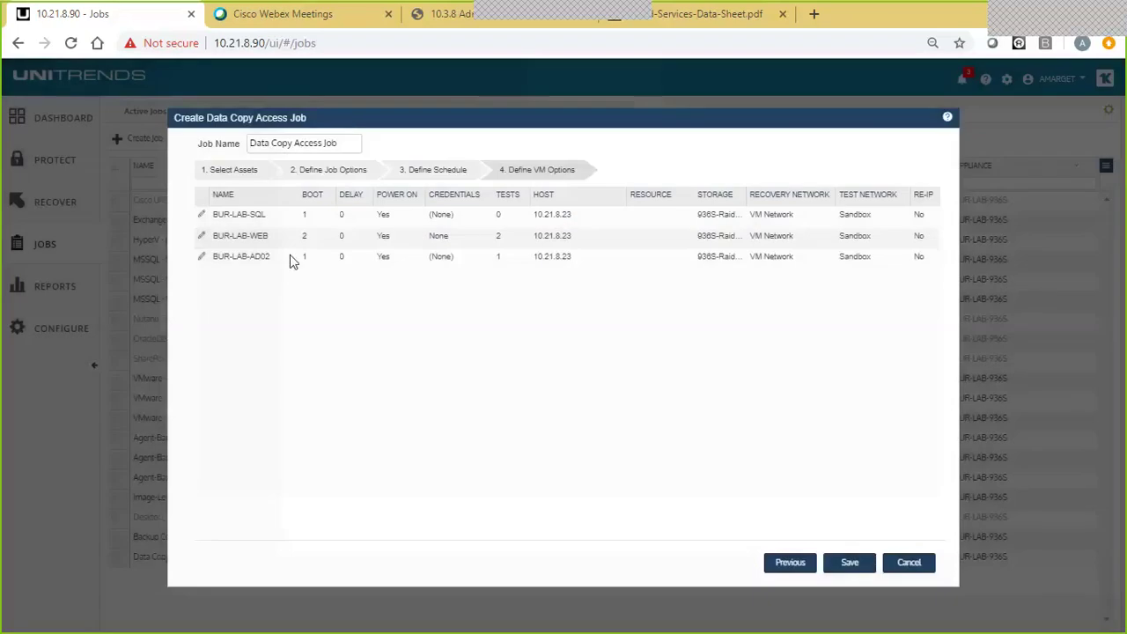
# Step: Set BUR-LAB-SQL's boot order to 2 and save the change
pyautogui.click(202, 216)
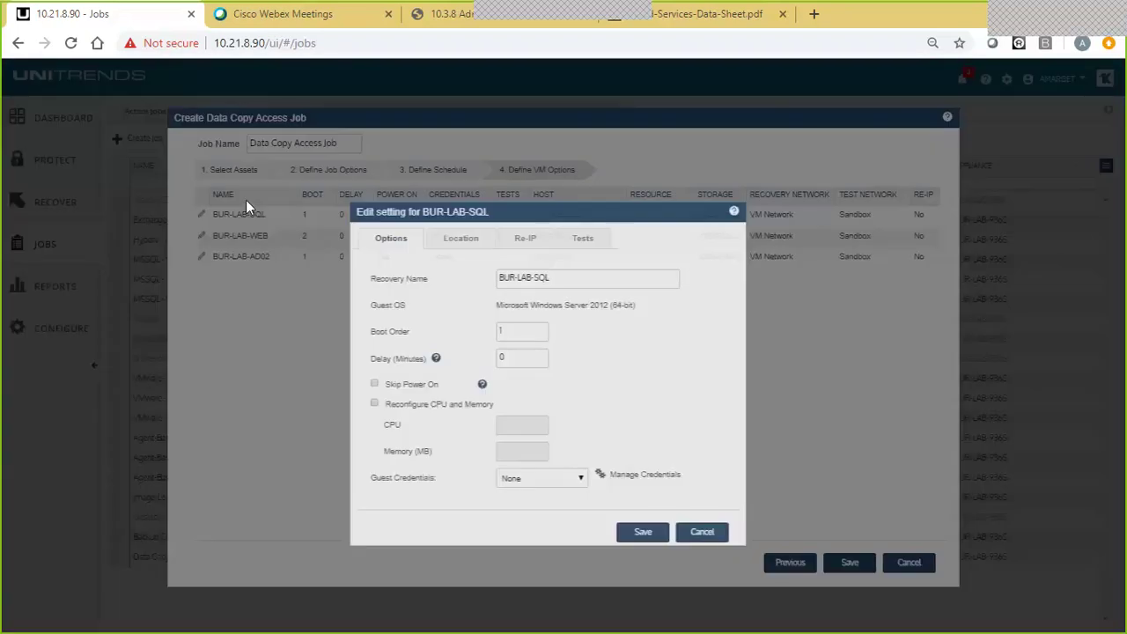
pyautogui.click(522, 330)
pyautogui.write('2')
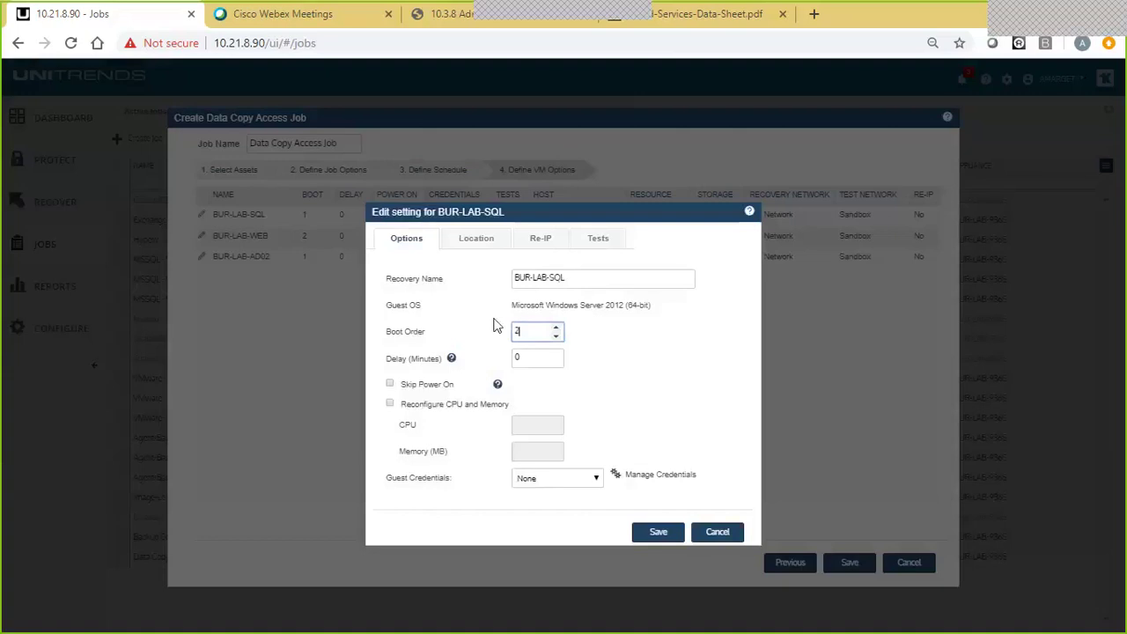
pyautogui.click(602, 244)
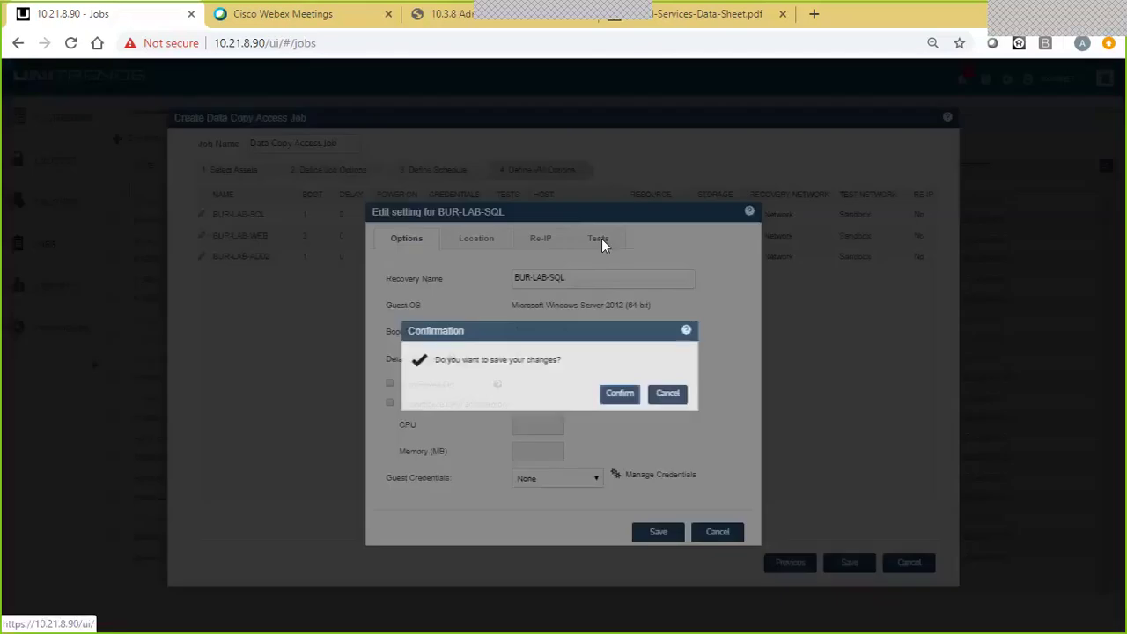
pyautogui.click(645, 399)
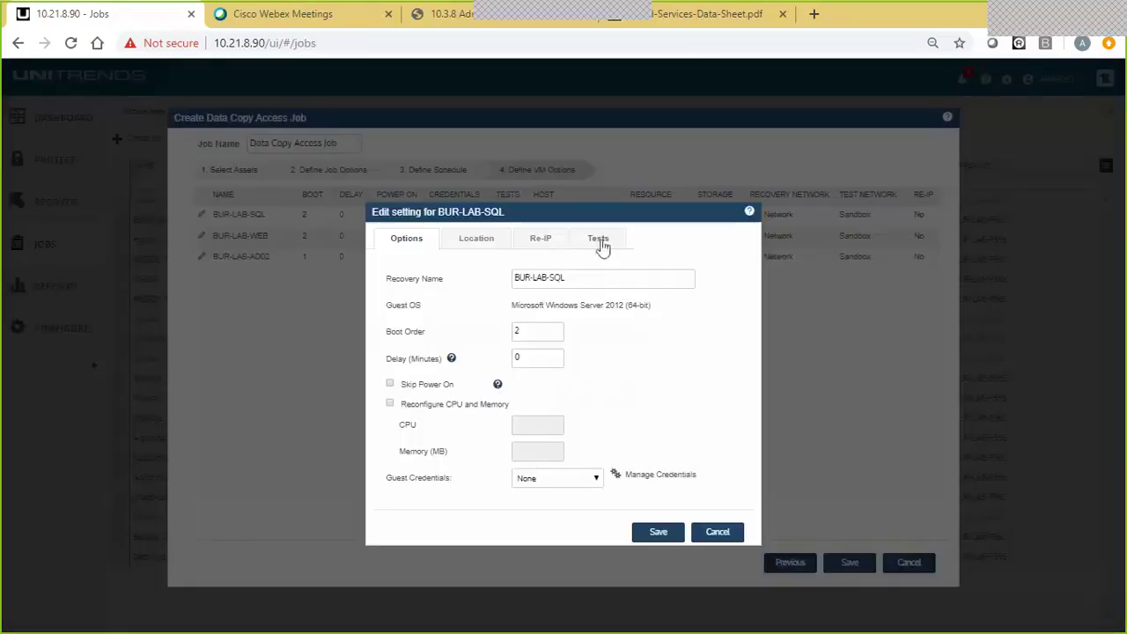
# Step: Add a Check SQL instance status test to BUR-LAB-SQL with WEBDB as the service name
pyautogui.click(599, 240)
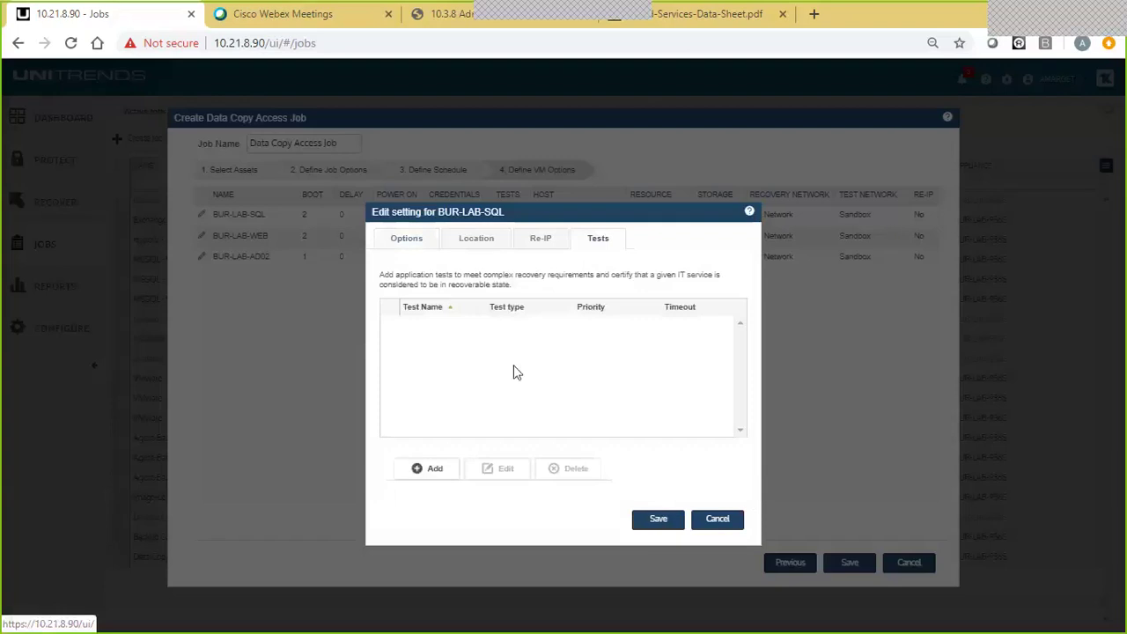
pyautogui.click(440, 469)
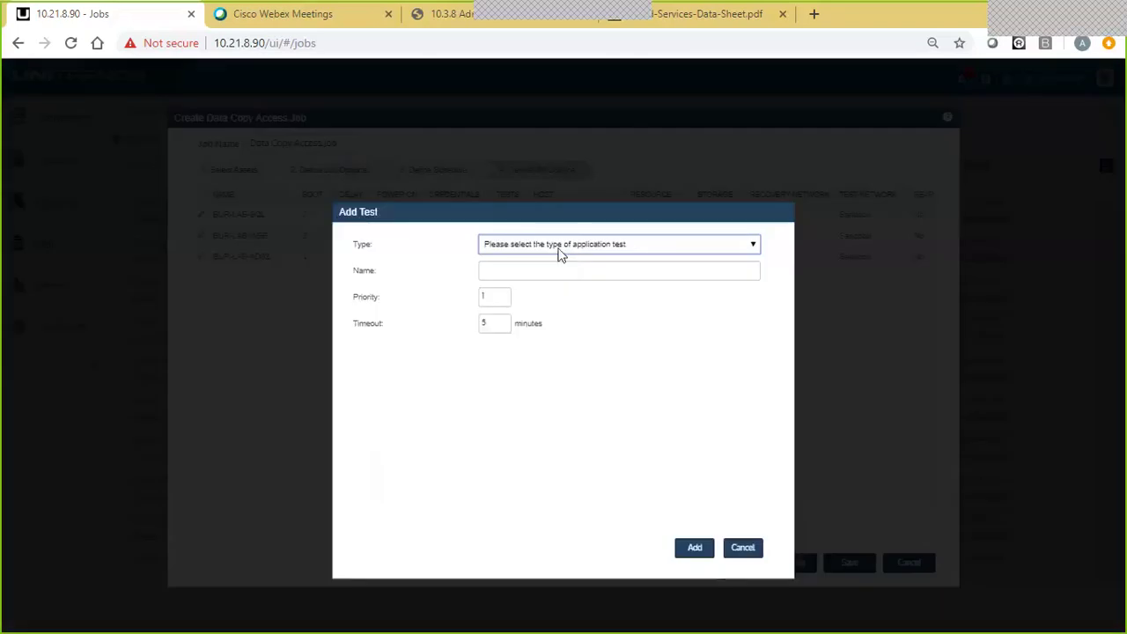
pyautogui.click(559, 252)
pyautogui.scroll(-10, 568, 352)
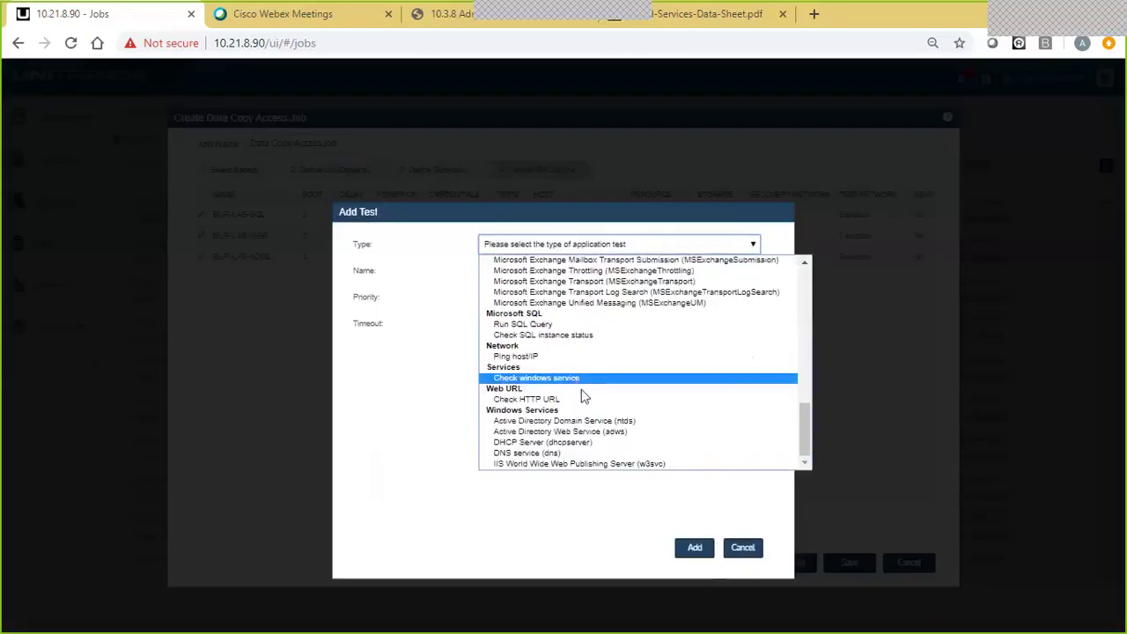
pyautogui.click(556, 336)
pyautogui.click(546, 300)
pyautogui.write('W')
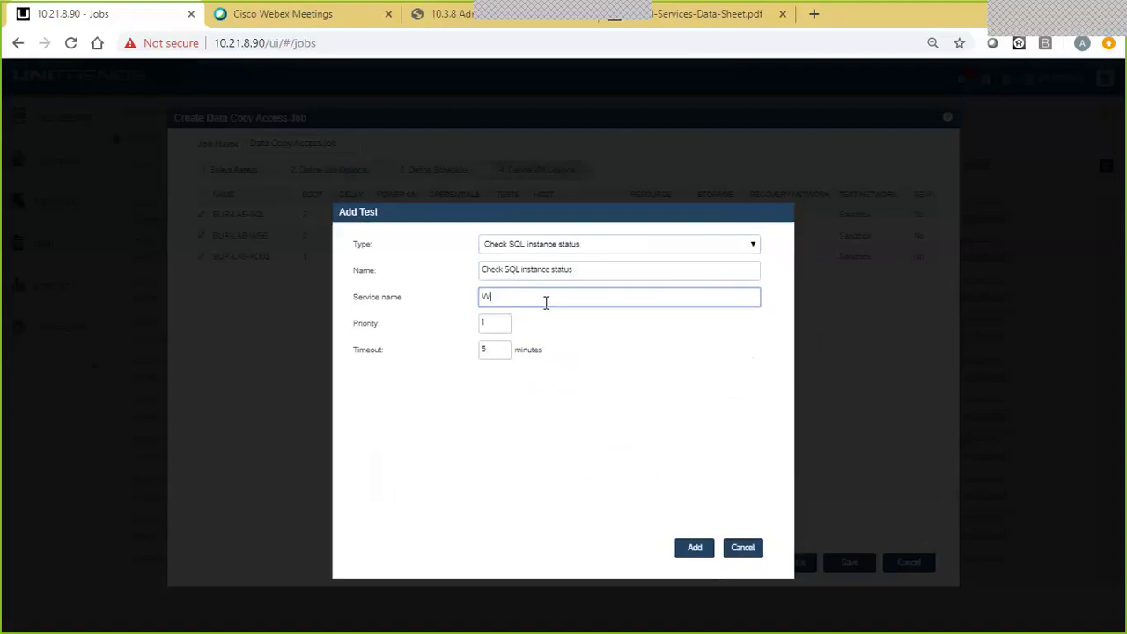
pyautogui.write('EBDB')
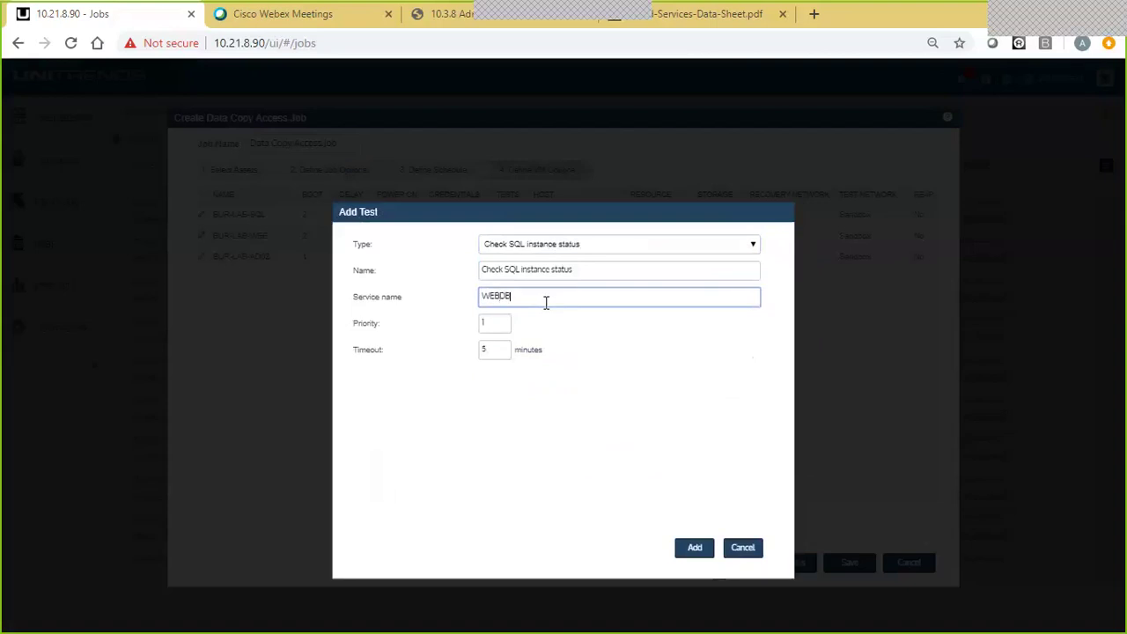
pyautogui.click(695, 547)
# Step: Add a Check windows service test for MSSQLSERVER to BUR-LAB-SQL and save the VM's settings
pyautogui.click(445, 469)
pyautogui.click(533, 247)
pyautogui.scroll(-10, 554, 290)
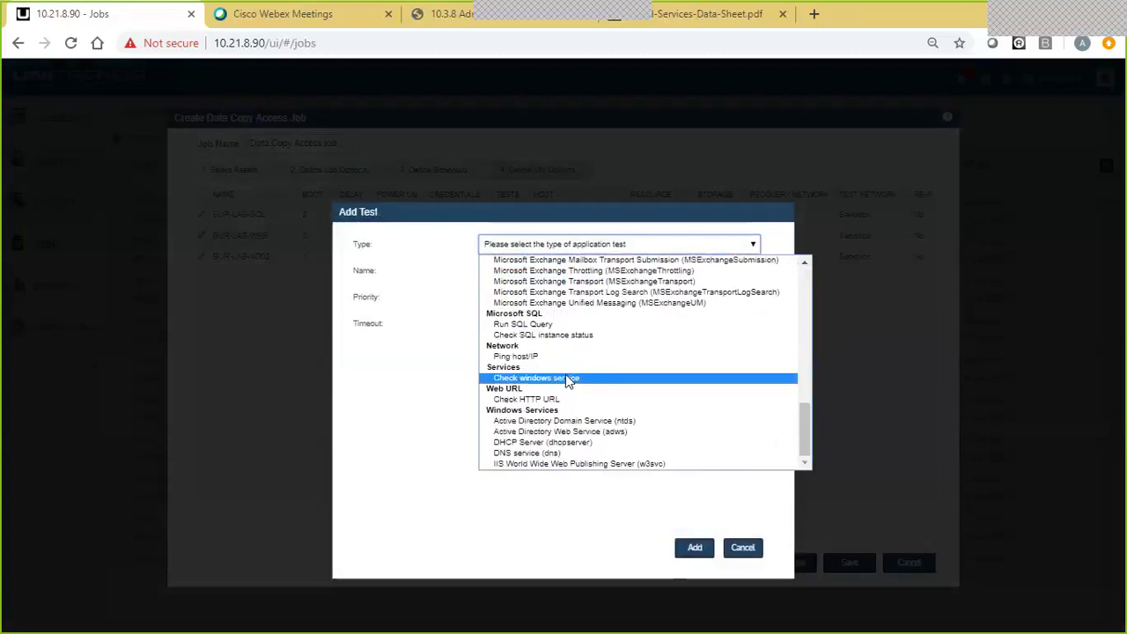
pyautogui.click(546, 377)
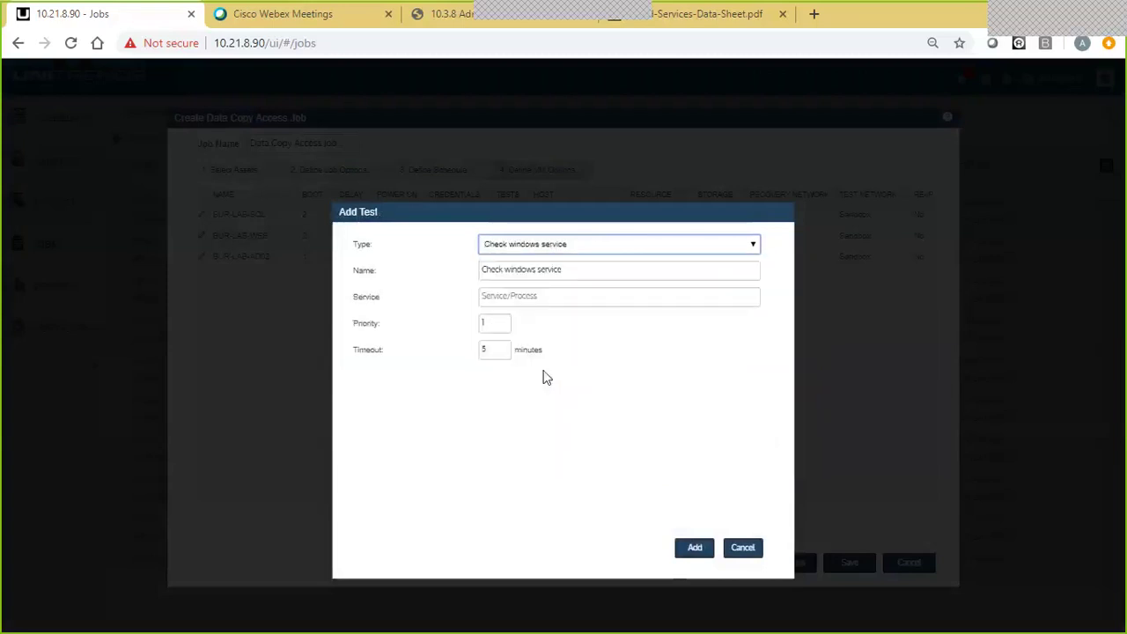
pyautogui.click(532, 298)
pyautogui.write('M')
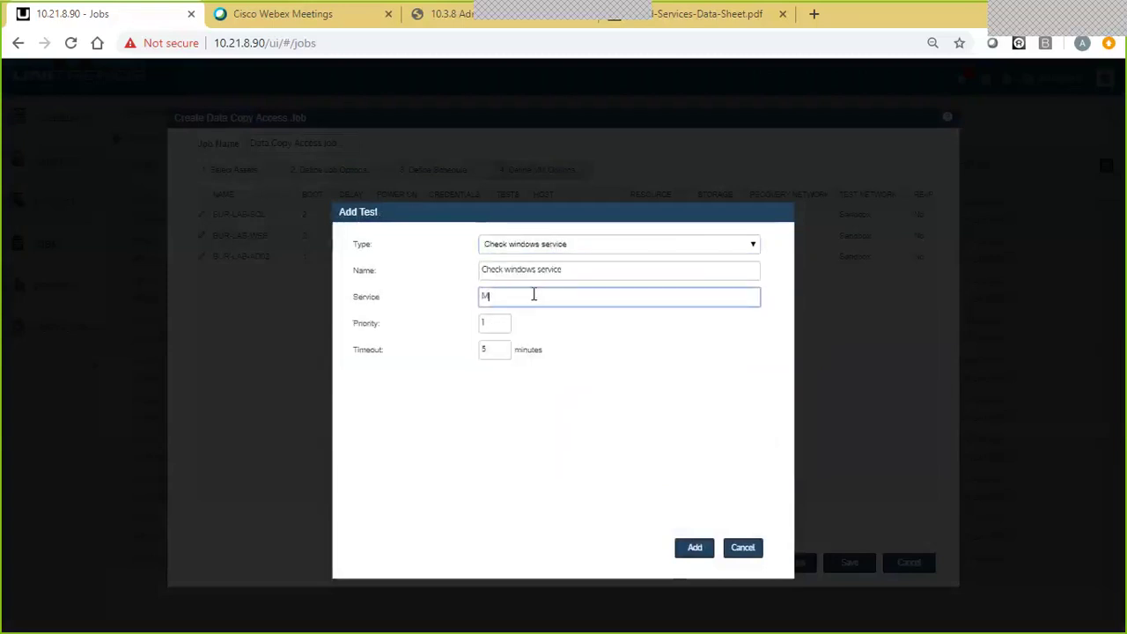
pyautogui.write('SSQLSERVER')
pyautogui.click(700, 552)
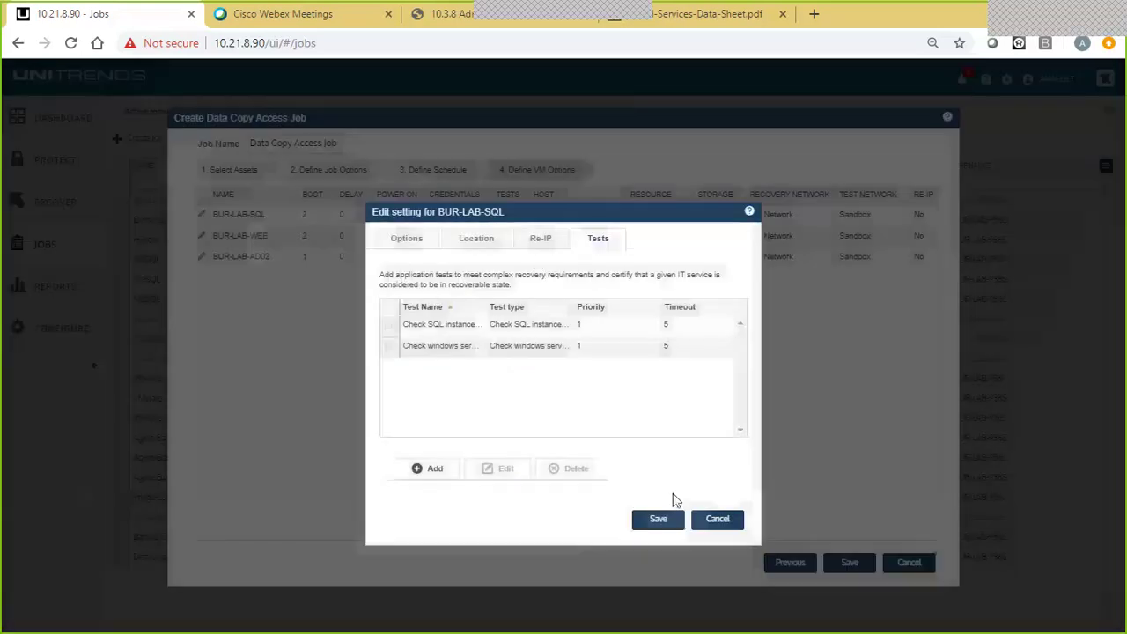
pyautogui.click(660, 520)
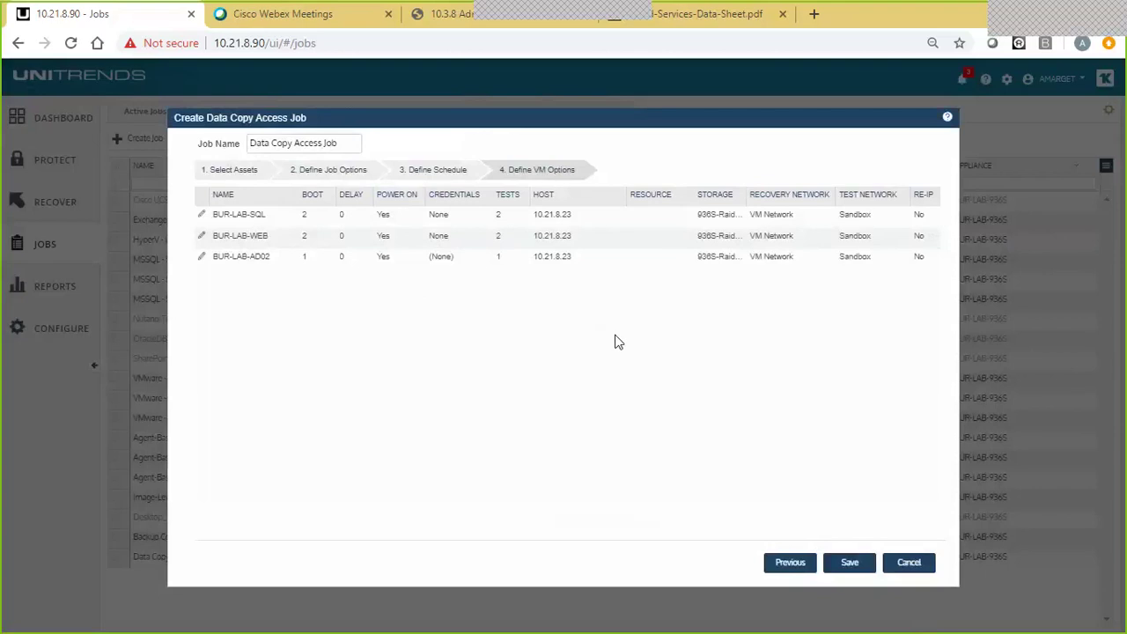
# Step: Cancel the new Data Copy Access job and check the run options of the existing Data Copy Access - Source Appliance job
pyautogui.click(910, 562)
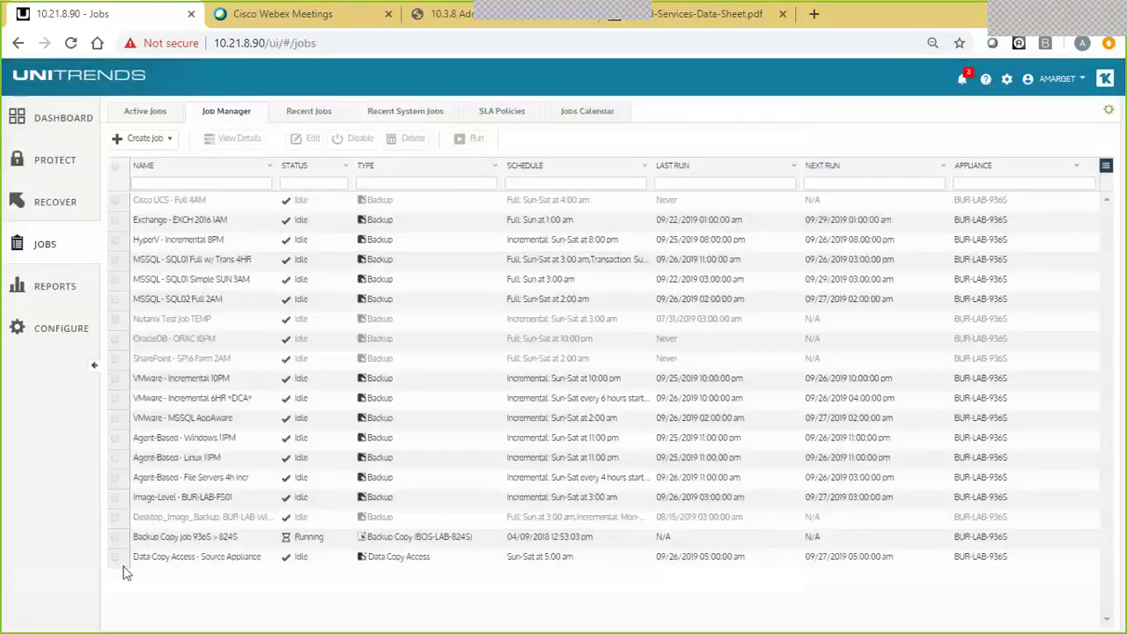
pyautogui.click(115, 557)
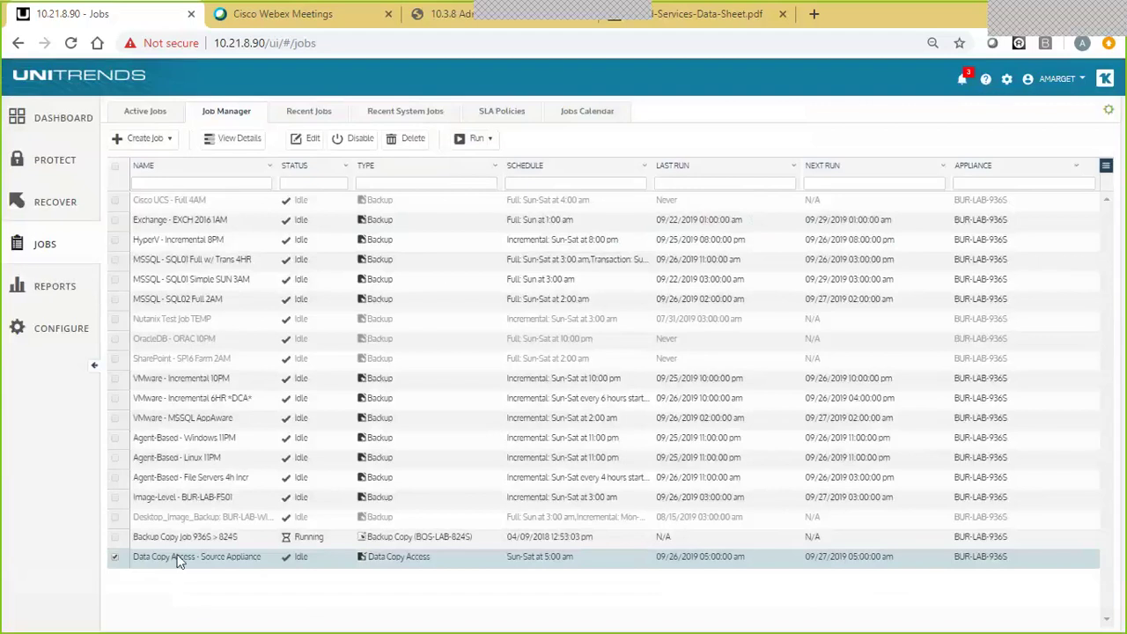
pyautogui.click(483, 145)
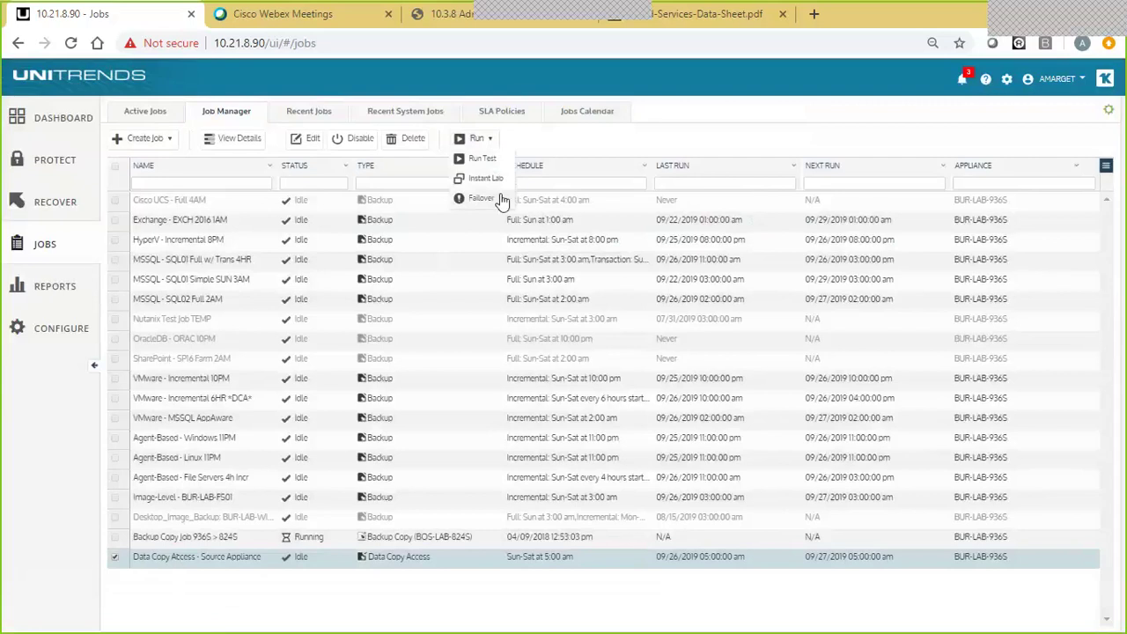
pyautogui.click(539, 147)
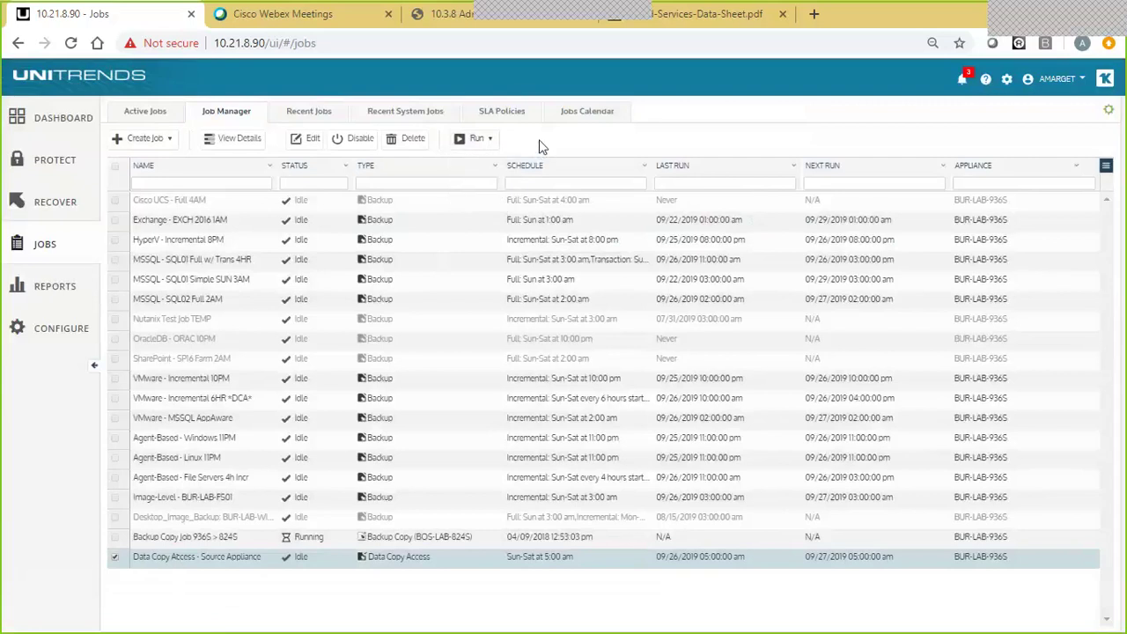
pyautogui.click(117, 558)
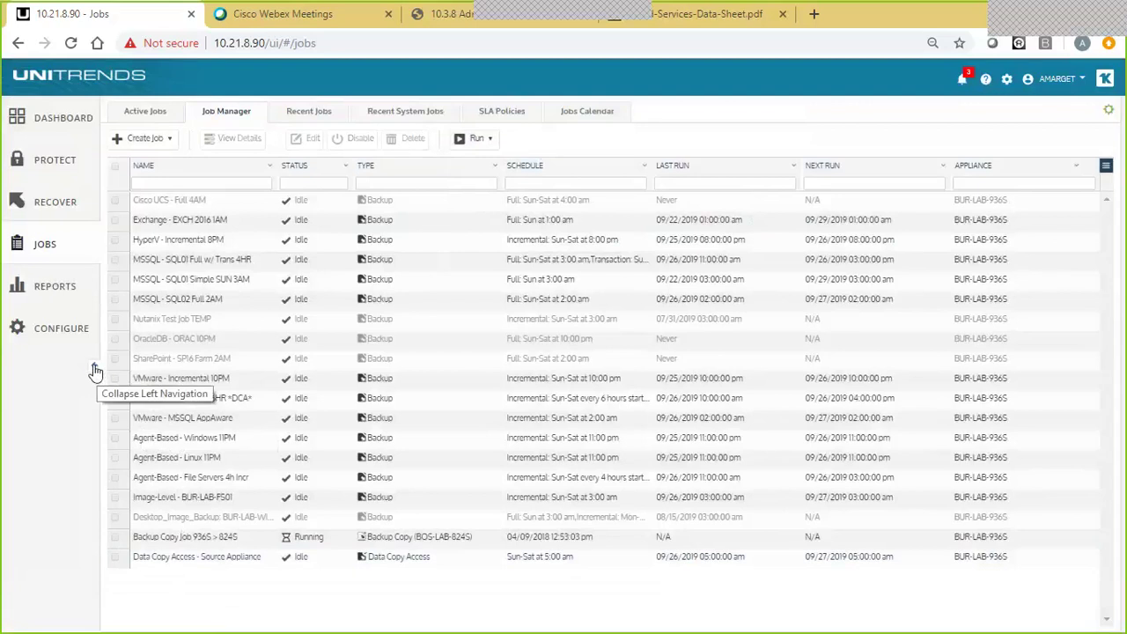
# Step: Generate the Compliance Report for appliance BUR-LAB-936S
pyautogui.click(58, 295)
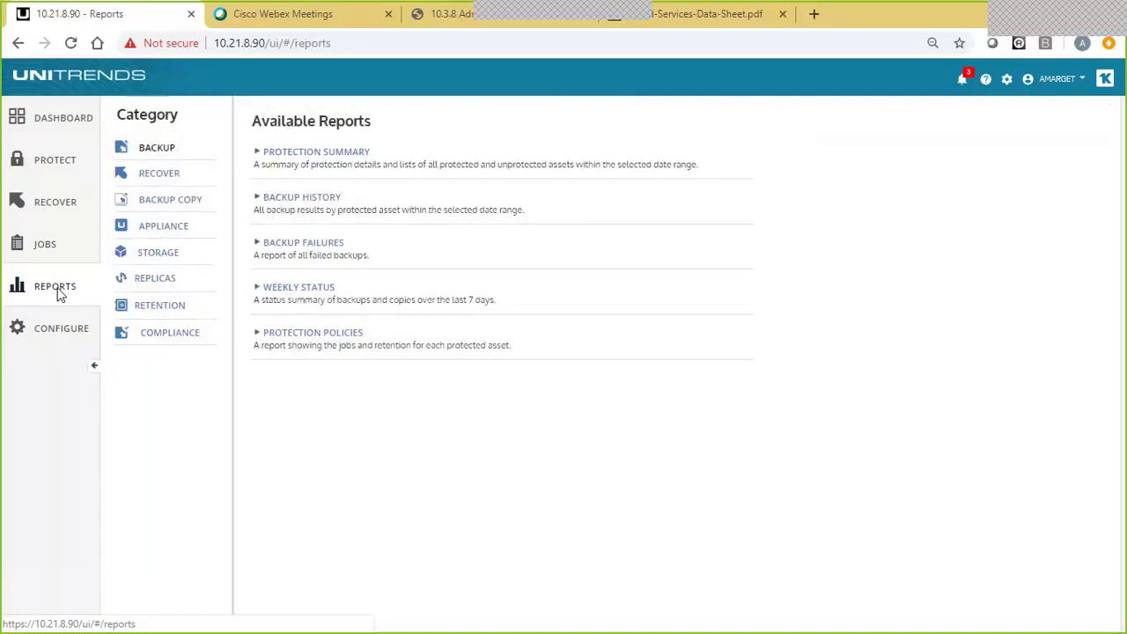
pyautogui.click(162, 341)
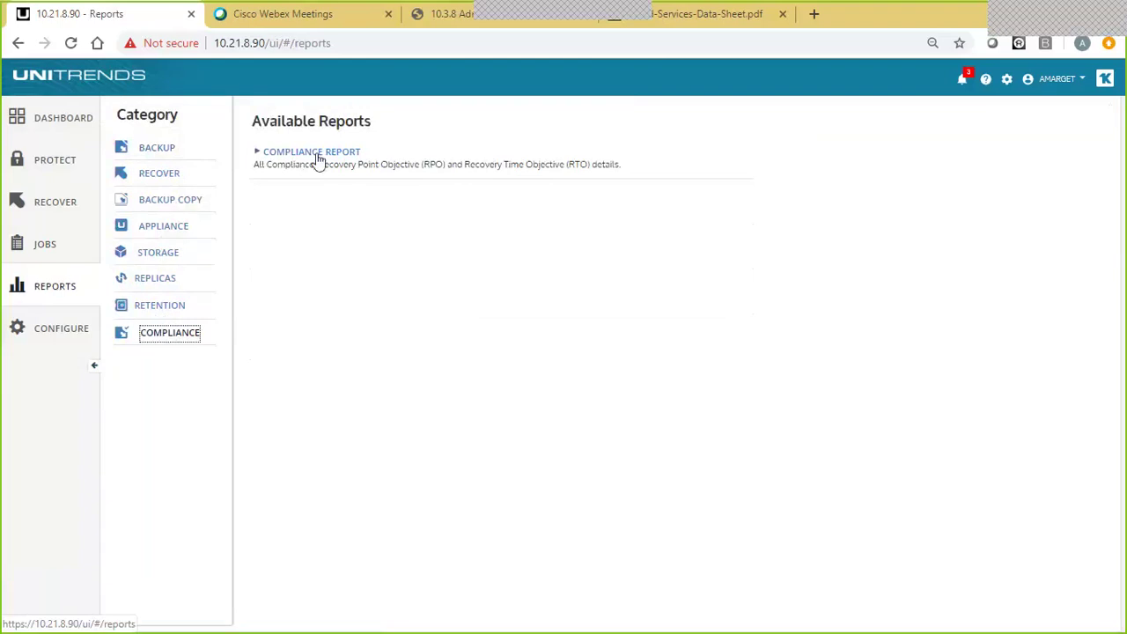
pyautogui.click(319, 155)
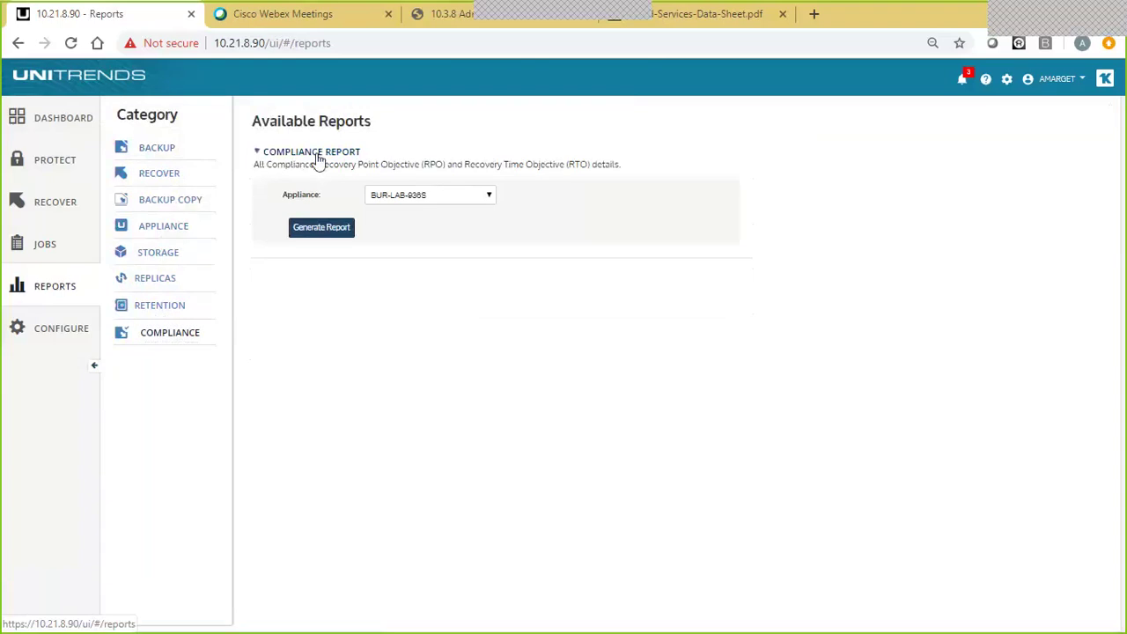
pyautogui.click(323, 233)
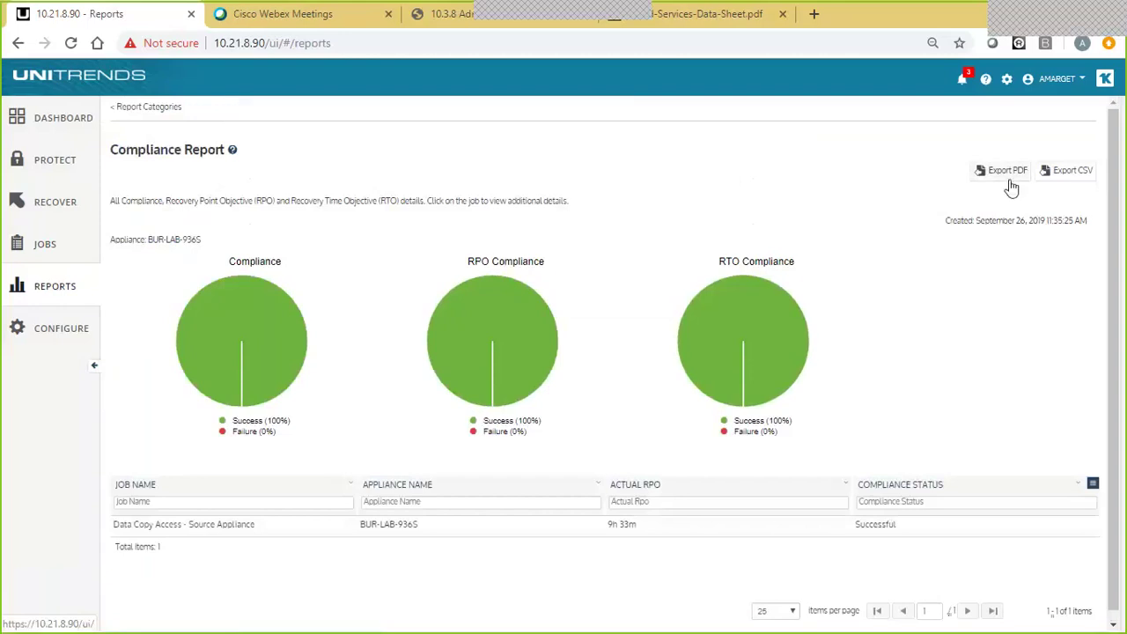
# Step: Examine the RPO and RTO compliance details per VM for the Data Copy Access - Source Appliance job, then close them
pyautogui.click(390, 525)
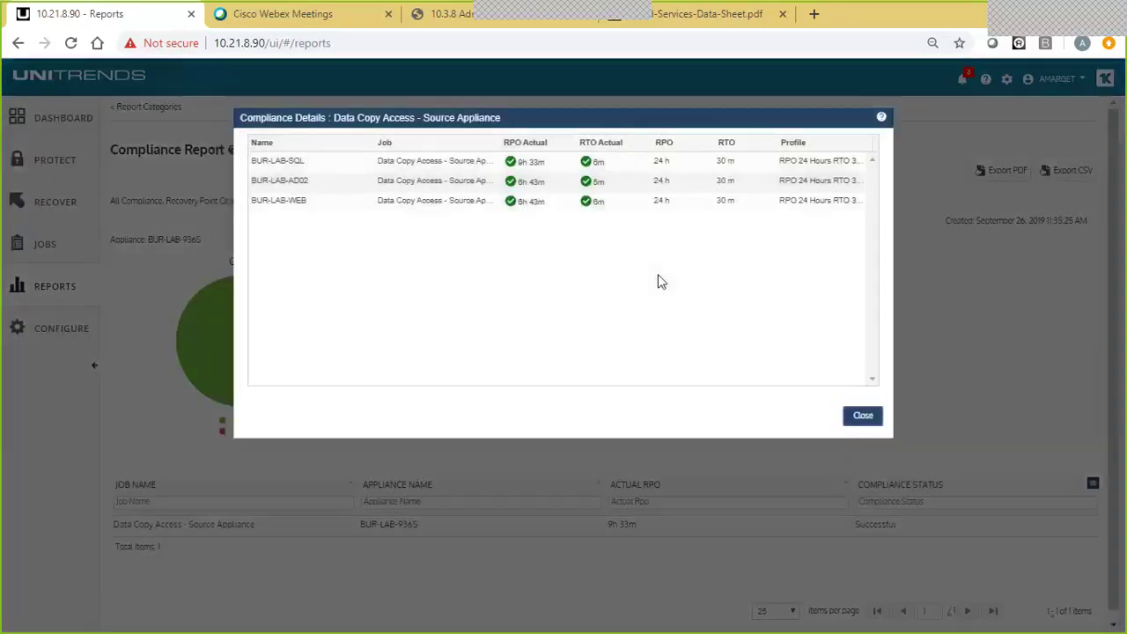
pyautogui.hotkey('ctrl', '+')
pyautogui.hotkey('ctrl', '+')
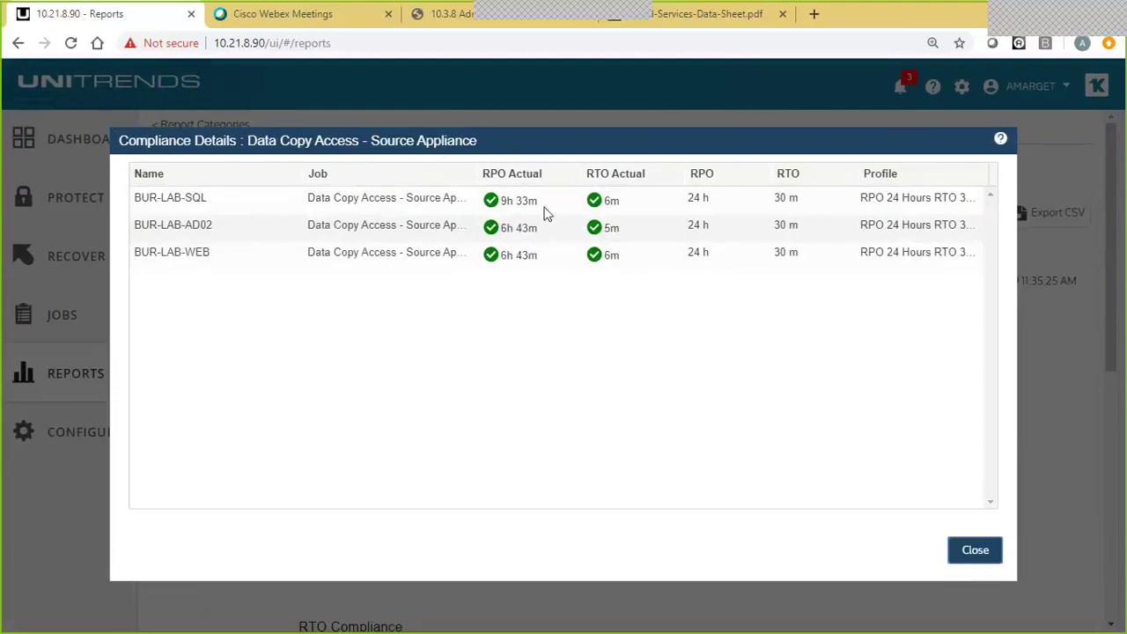
pyautogui.click(973, 552)
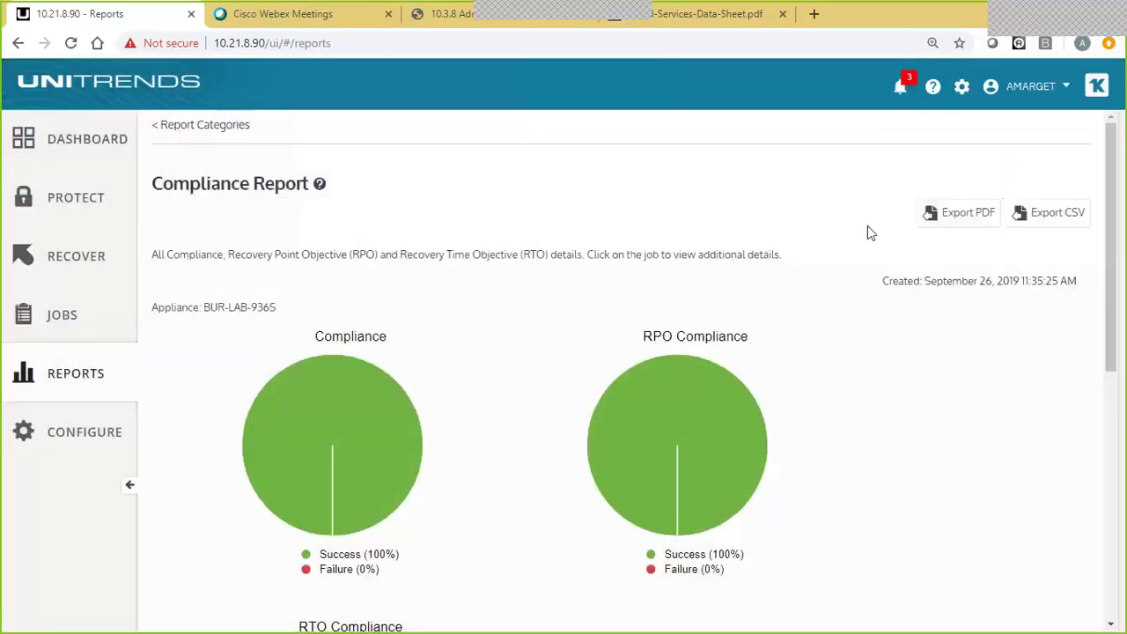
pyautogui.hotkey('ctrl', '-')
pyautogui.hotkey('ctrl', '-')
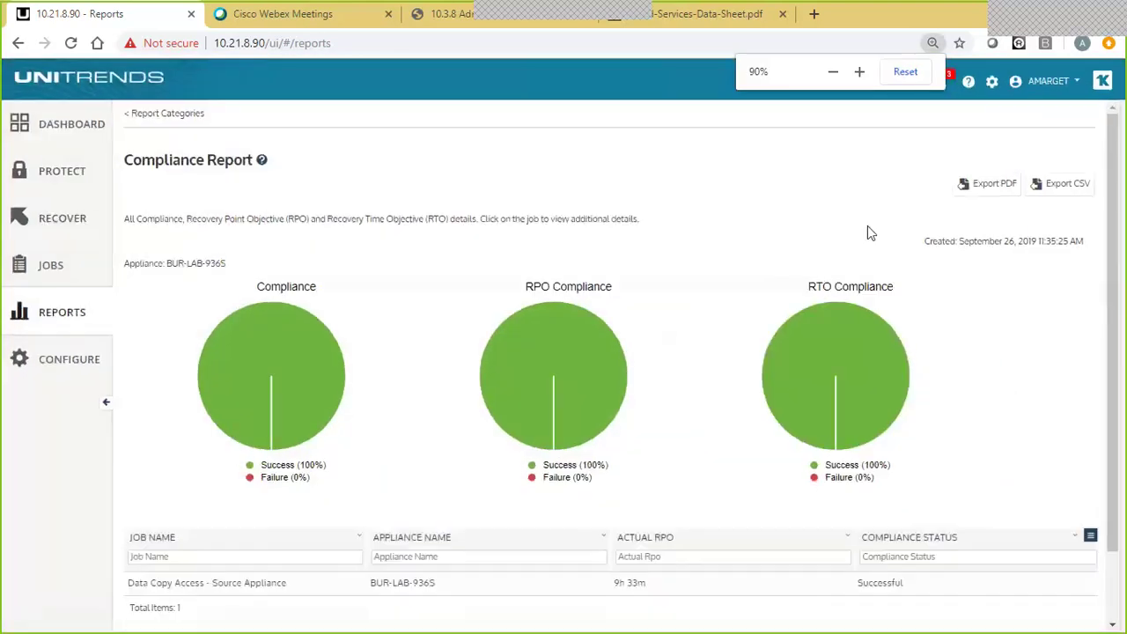
# Step: Generate a Recovery Assurance report for BUR-LAB-936S covering 09/16/2019 to 09/26/2019
pyautogui.click(176, 112)
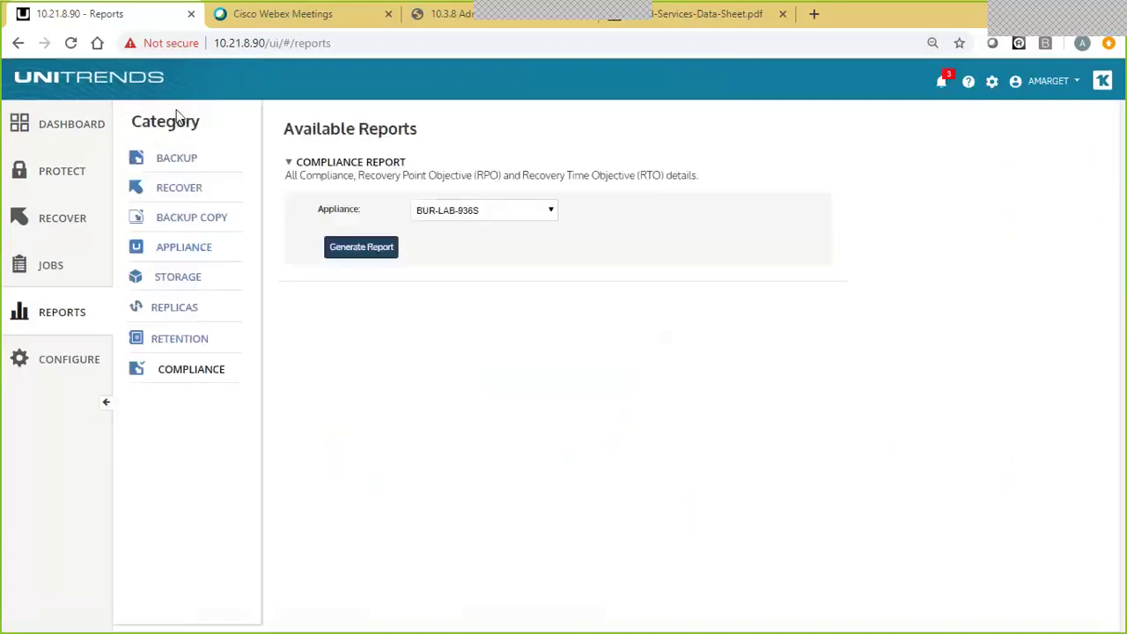
pyautogui.click(175, 189)
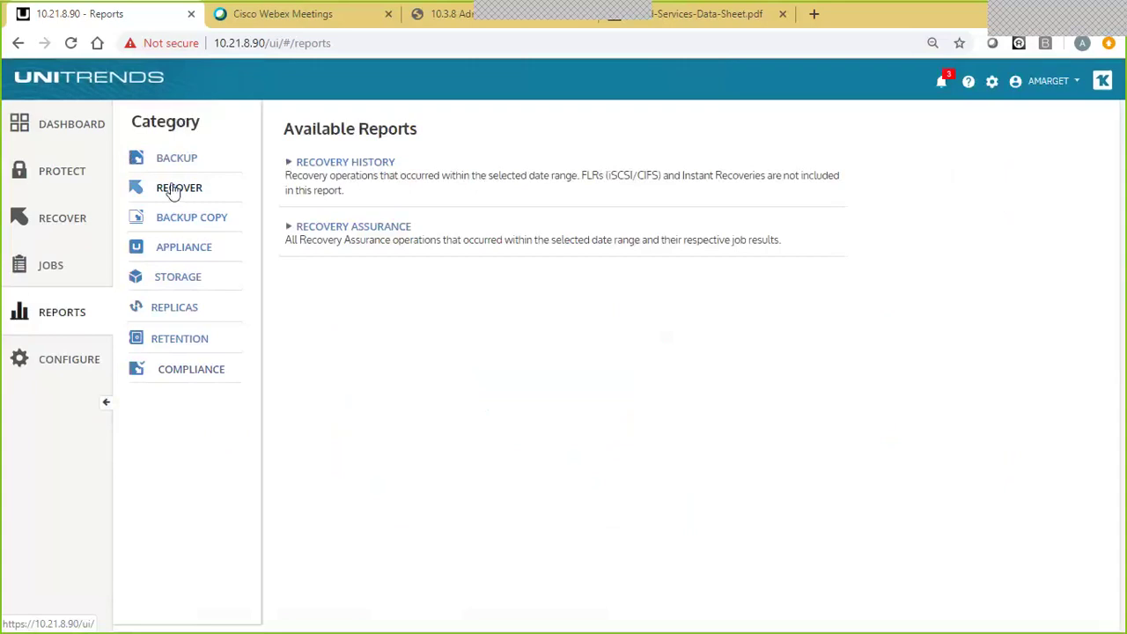
pyautogui.click(340, 229)
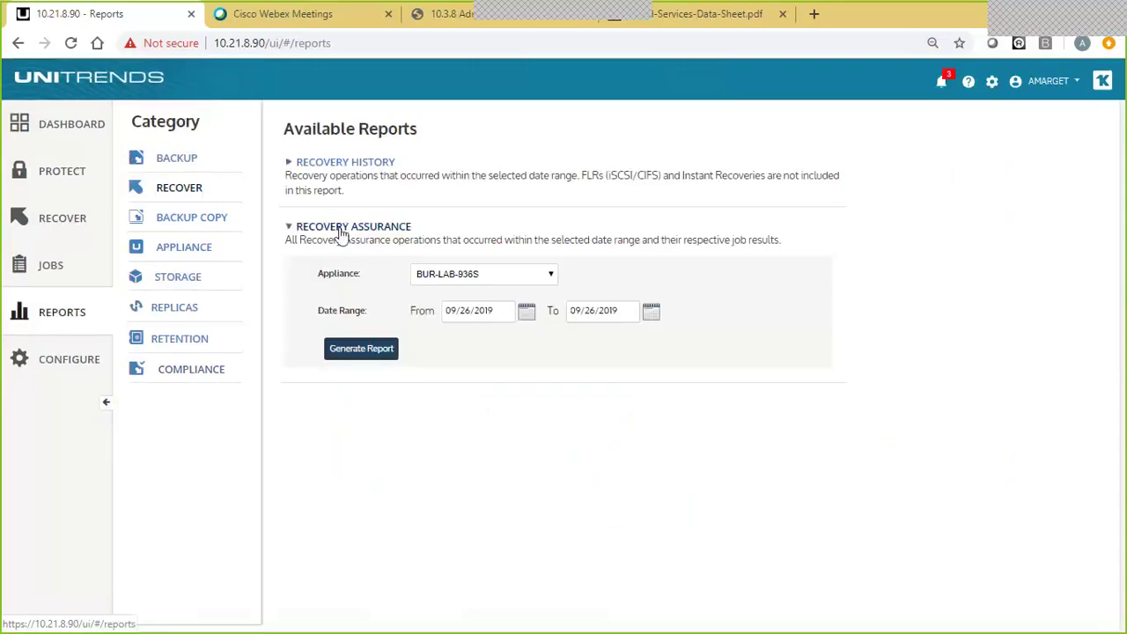
pyautogui.click(526, 312)
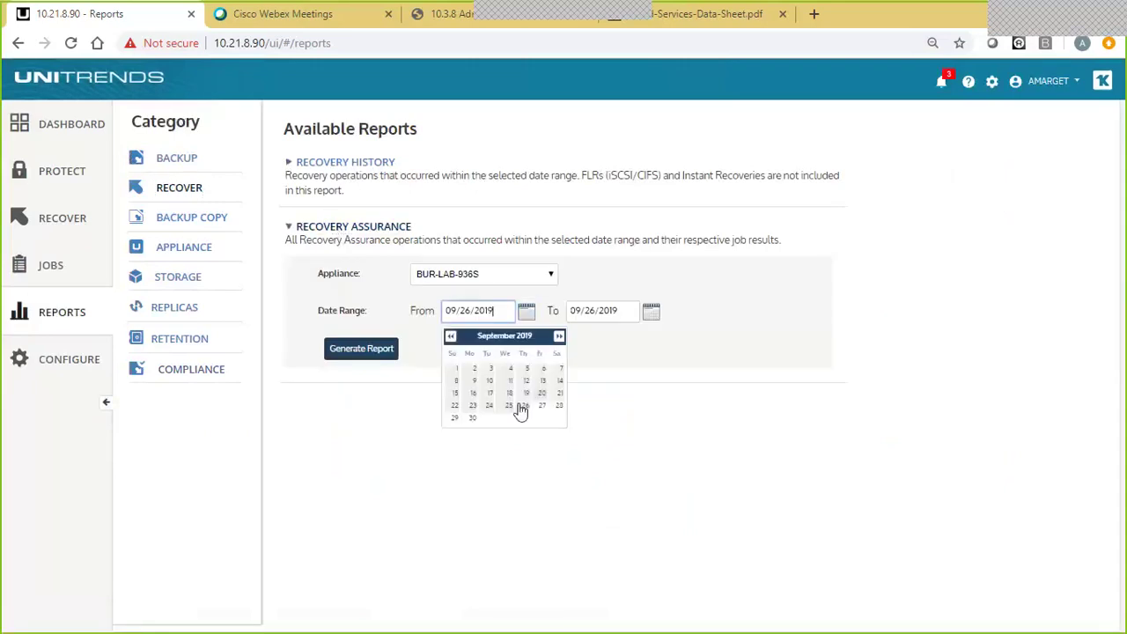
pyautogui.click(474, 395)
pyautogui.click(357, 349)
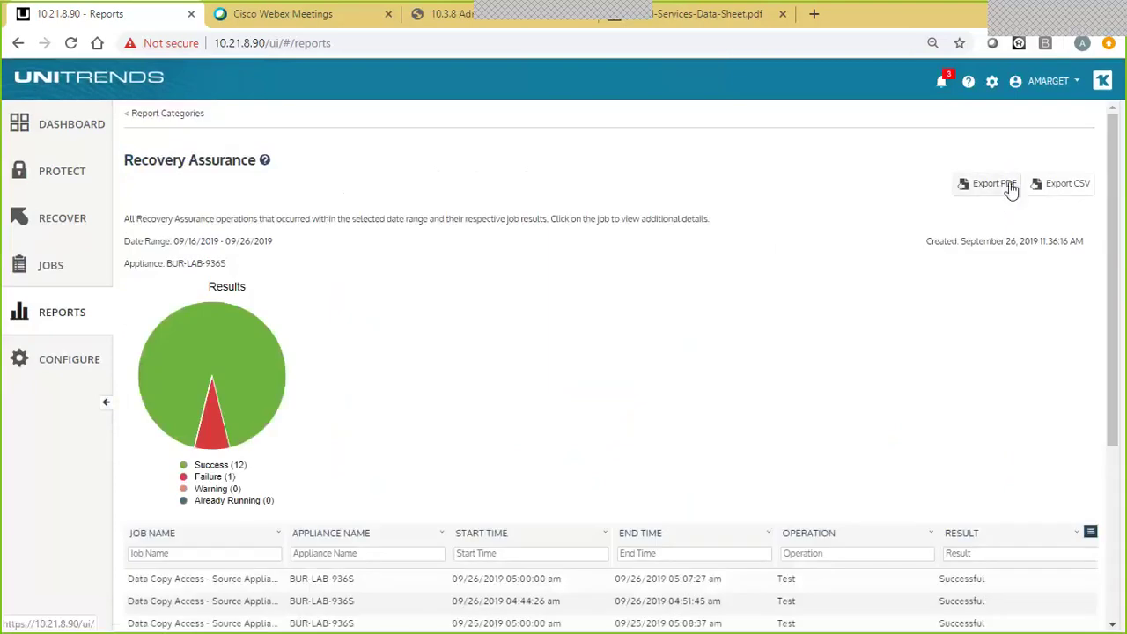
# Step: Open the 09/26/2019 05:00:00 am test run and expand its Start Instant Recovery, Reconfigure VM and Power On VM stages
pyautogui.scroll(-1, 657, 282)
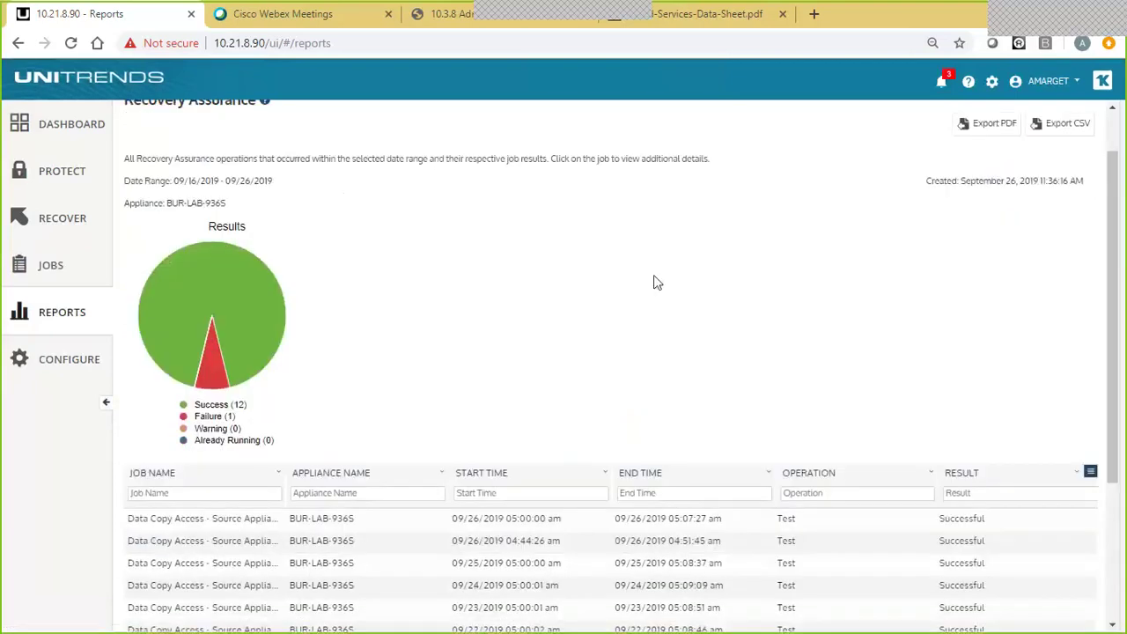
pyautogui.scroll(-3, 656, 282)
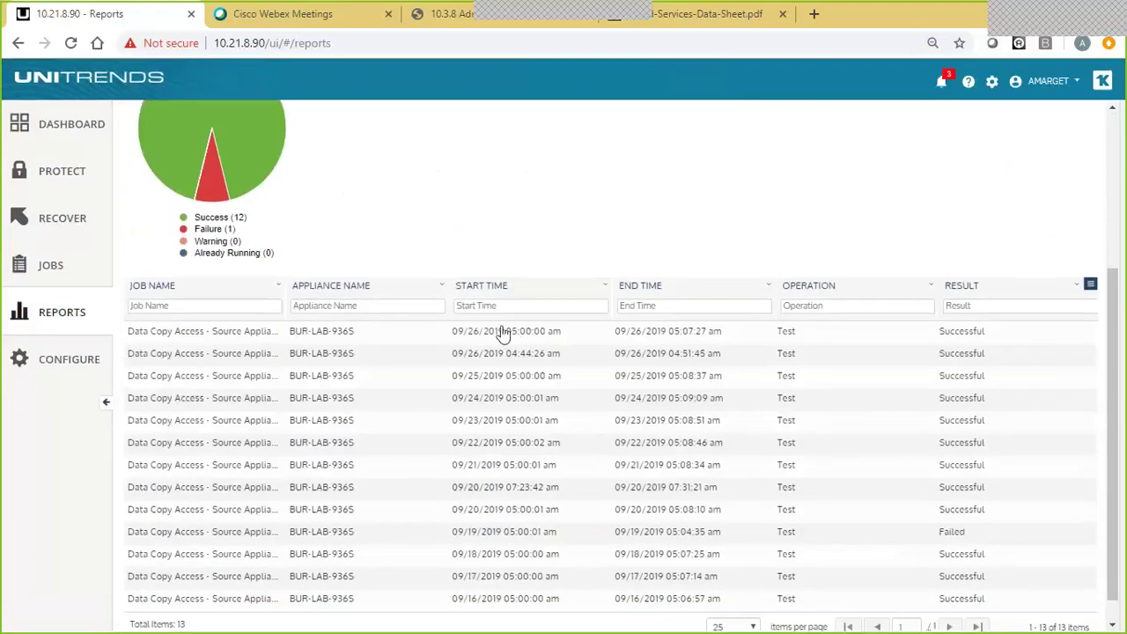
pyautogui.click(503, 333)
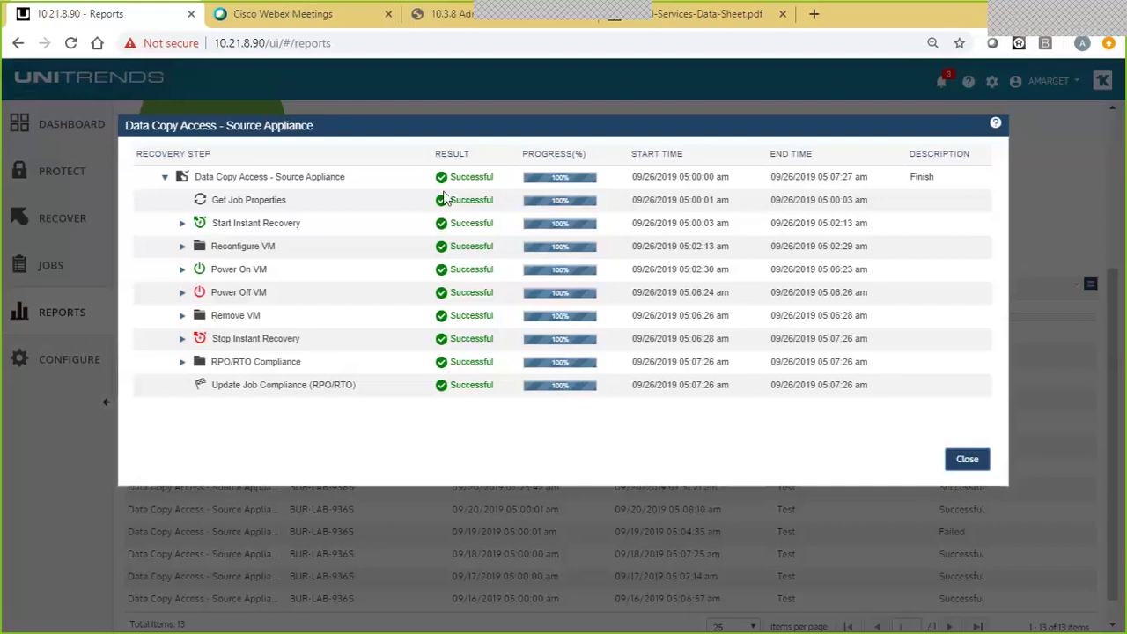
pyautogui.click(182, 223)
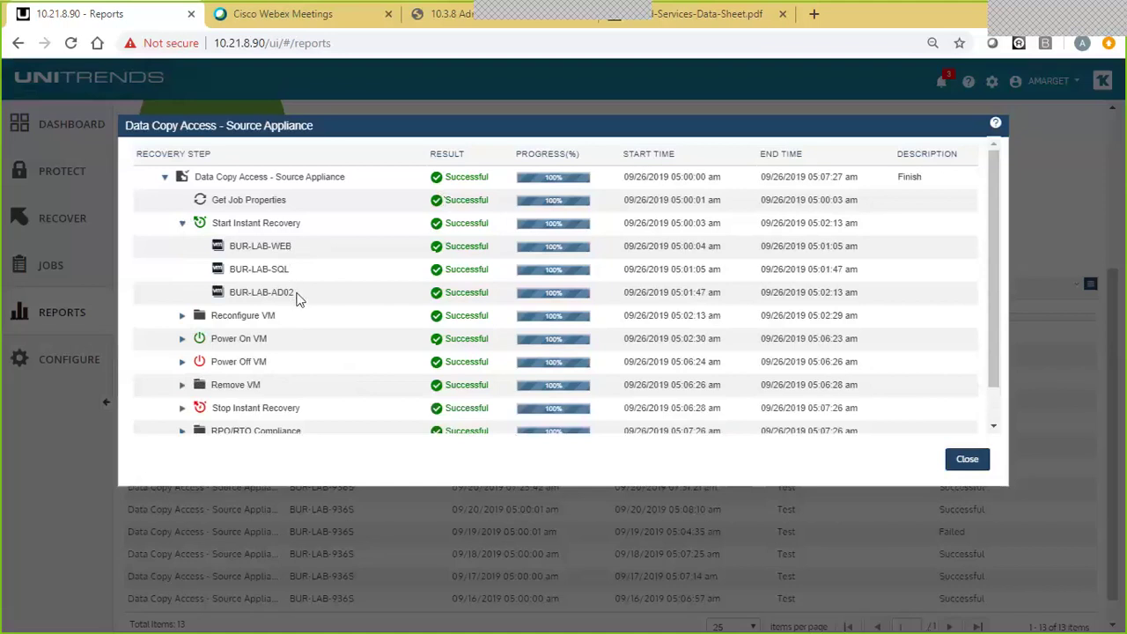
pyautogui.scroll(-1, 297, 297)
pyautogui.click(182, 276)
pyautogui.scroll(-2, 188, 304)
pyautogui.click(182, 299)
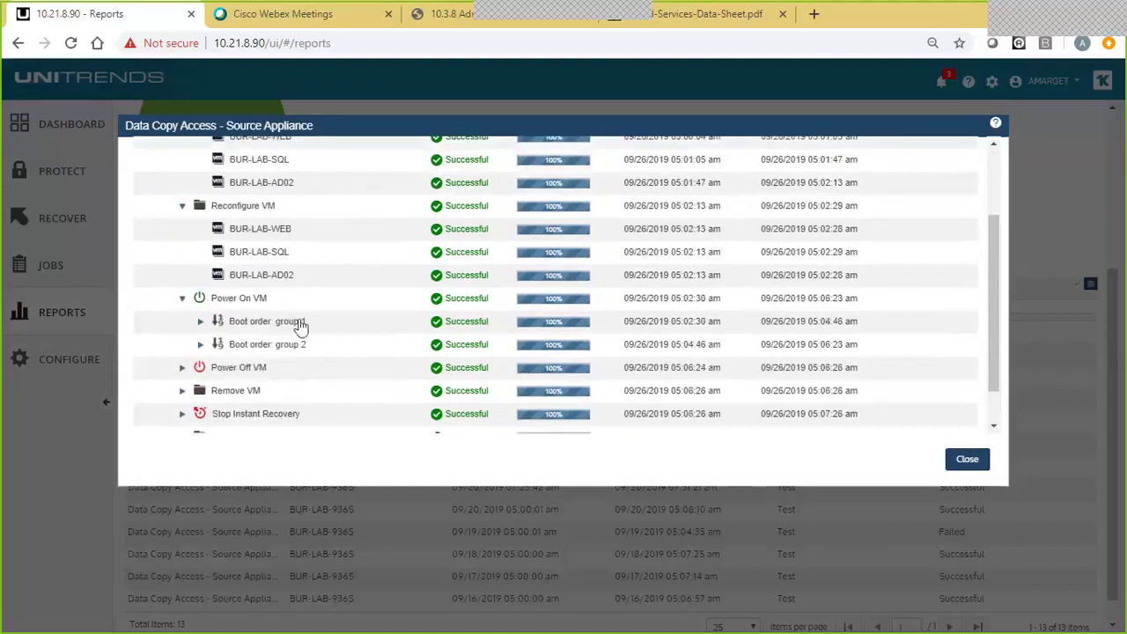
# Step: Examine the application tests run on BUR-LAB-AD02, BUR-LAB-SQL and BUR-LAB-WEB within boot order groups 1 and 2
pyautogui.click(200, 321)
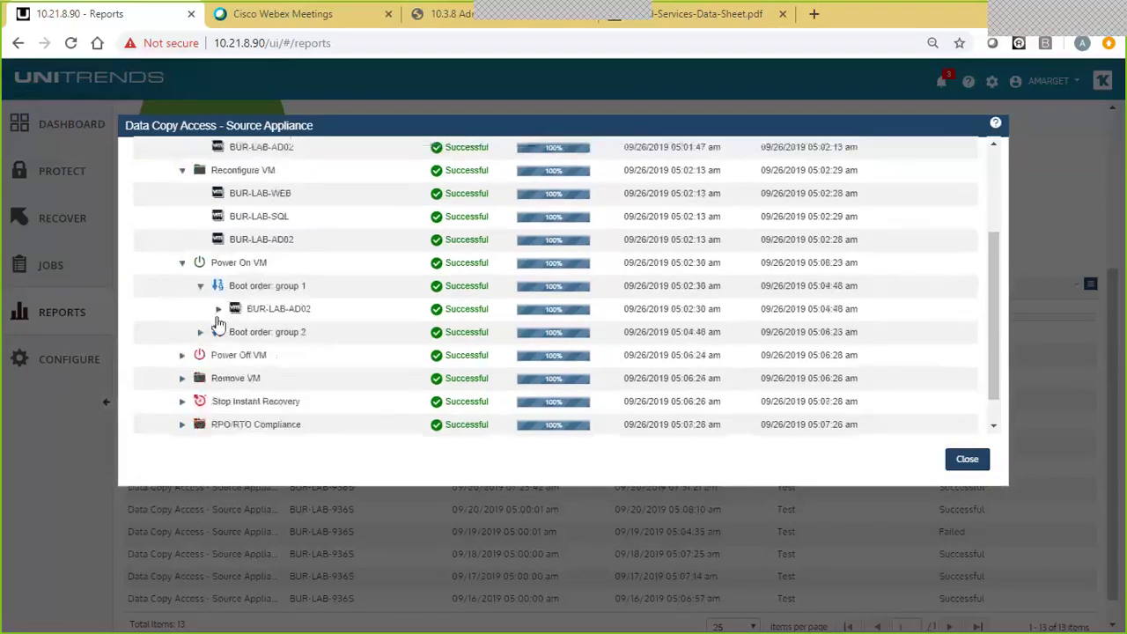
pyautogui.scroll(-2, 216, 326)
pyautogui.click(218, 276)
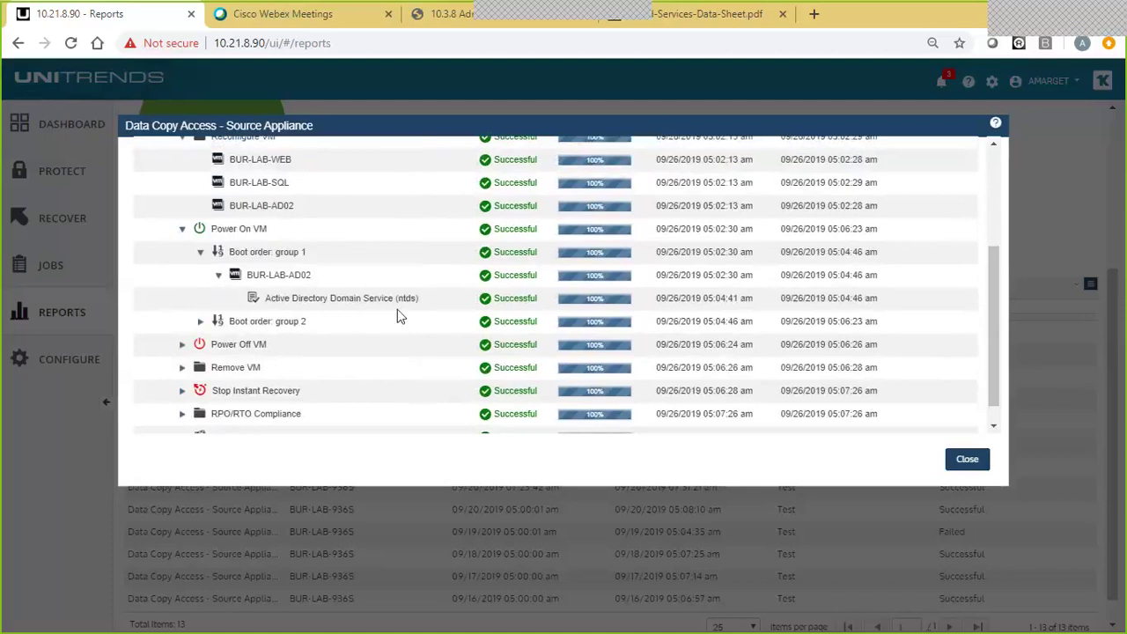
pyautogui.click(200, 321)
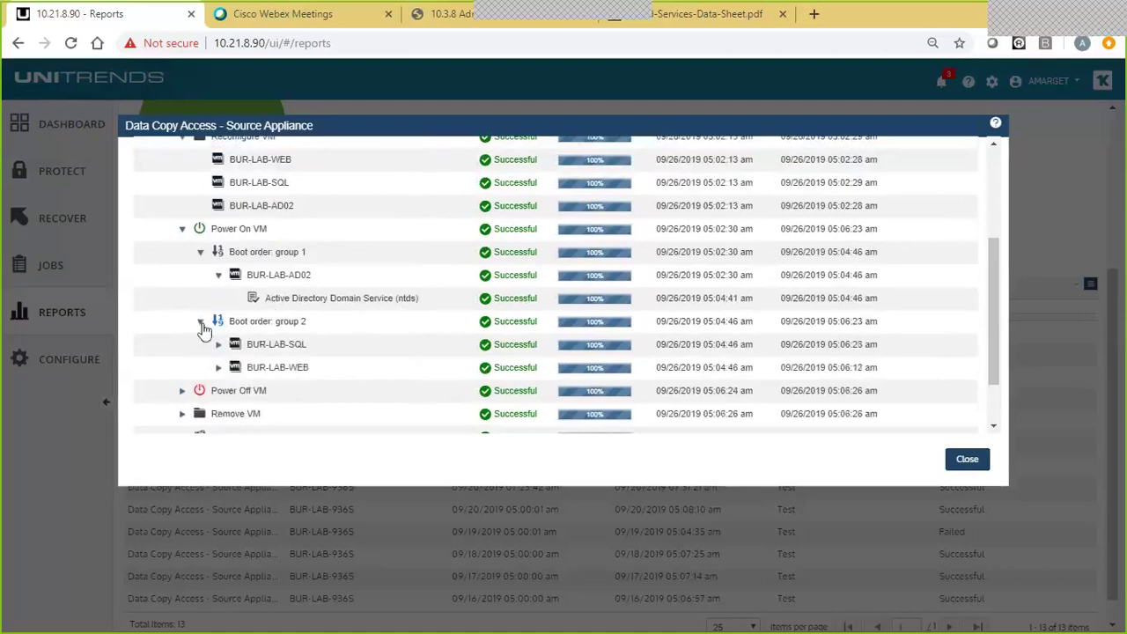
pyautogui.scroll(-1, 291, 328)
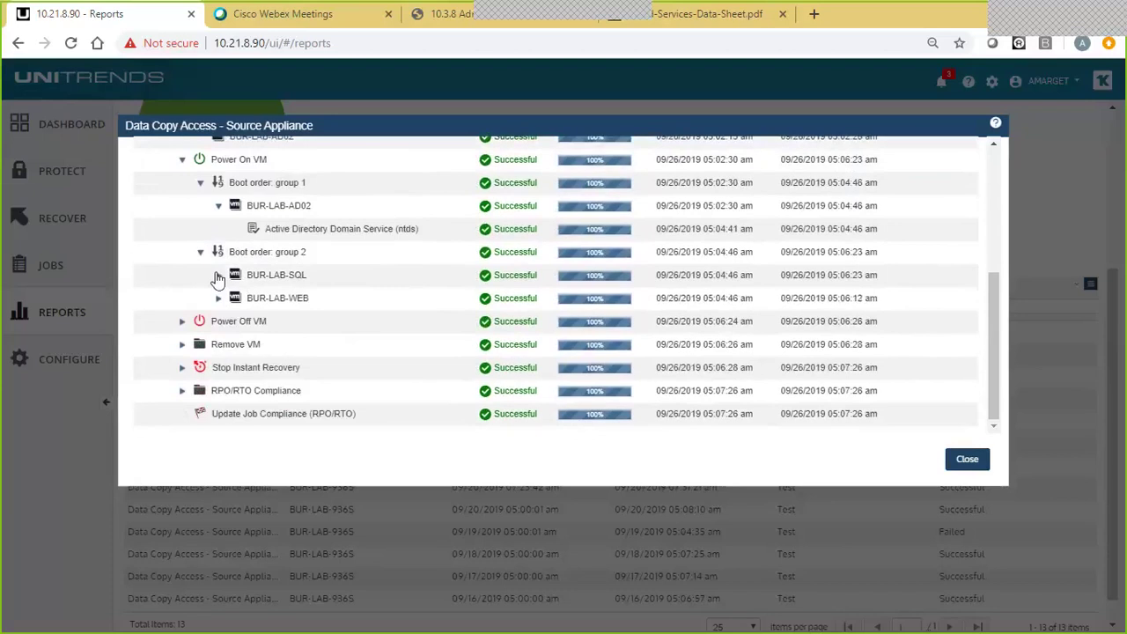
pyautogui.click(218, 276)
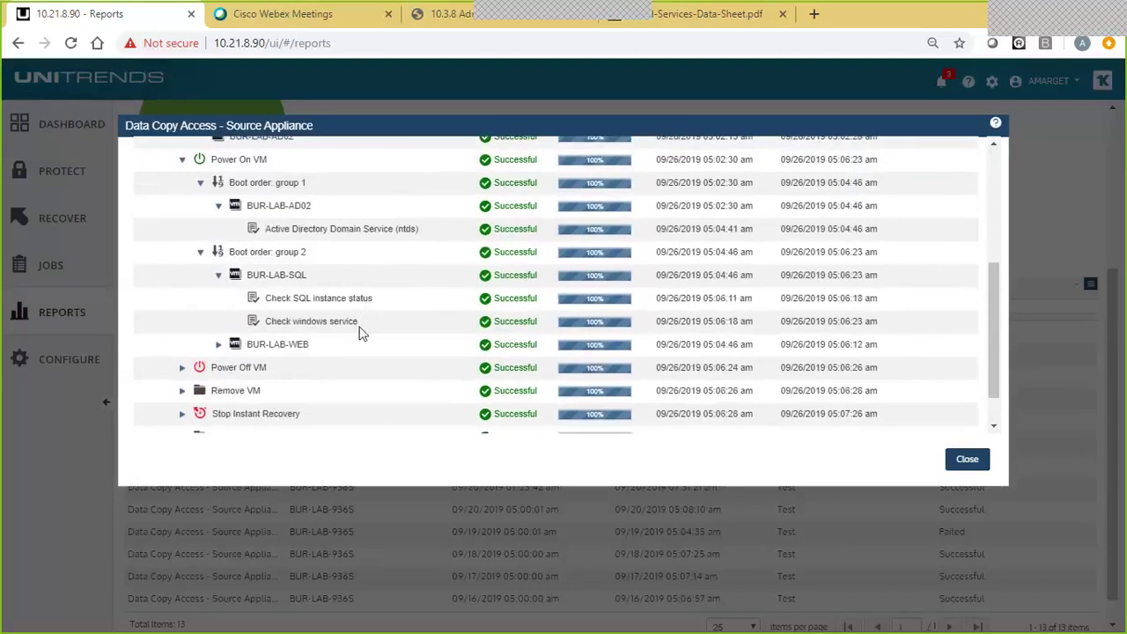
pyautogui.click(219, 344)
pyautogui.scroll(-1, 471, 317)
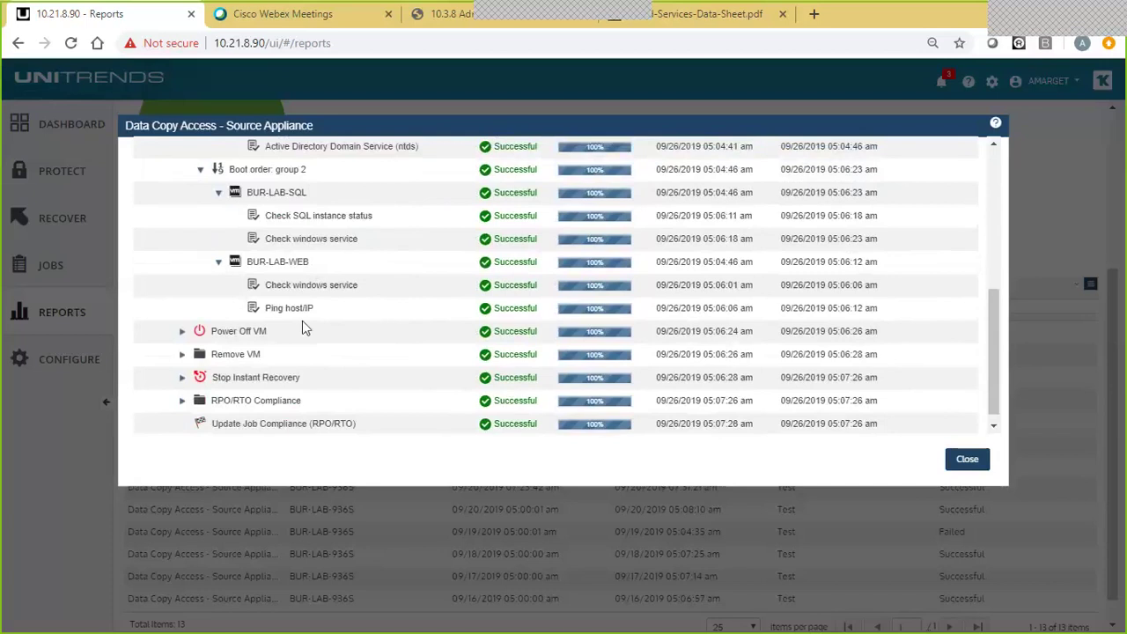
pyautogui.scroll(-1, 276, 313)
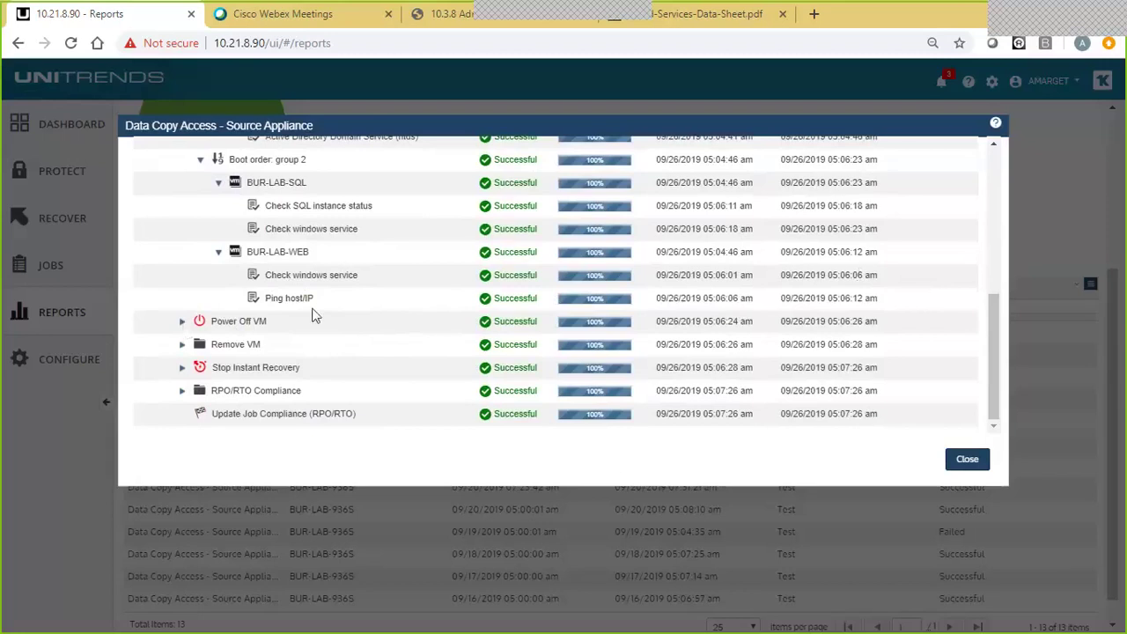
# Step: Examine the Power Off VM, Remove VM and Stop Instant Recovery stages, then close the run details and review the report's job list
pyautogui.click(182, 322)
pyautogui.scroll(-3, 189, 291)
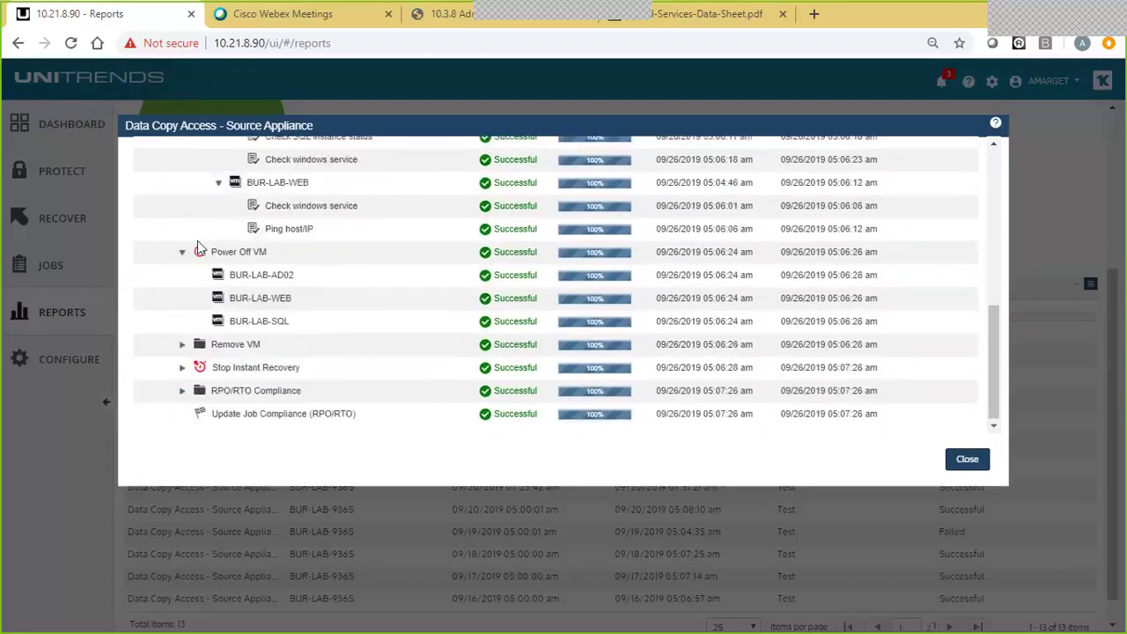
pyautogui.click(182, 344)
pyautogui.scroll(-3, 199, 347)
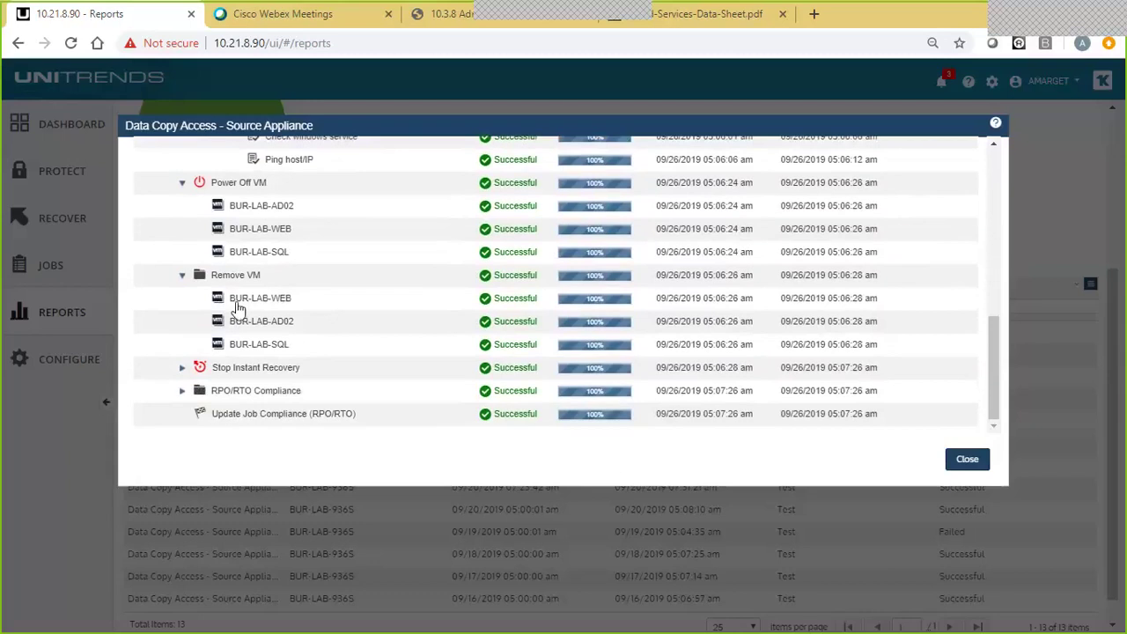
pyautogui.click(182, 368)
pyautogui.scroll(-3, 188, 379)
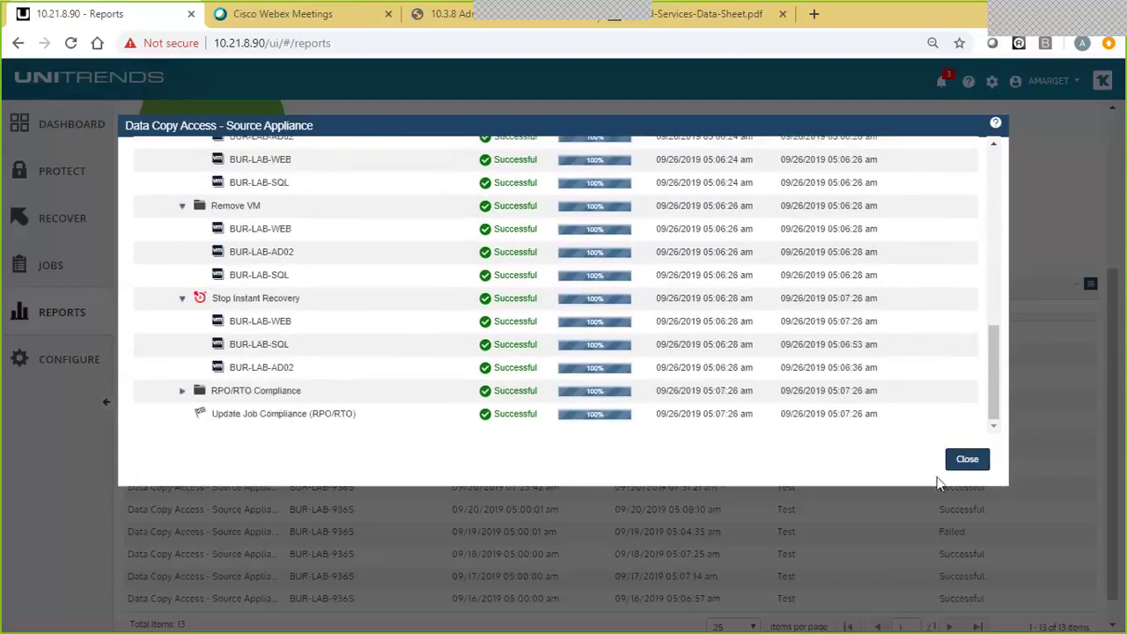
pyautogui.click(964, 462)
pyautogui.scroll(3, 996, 209)
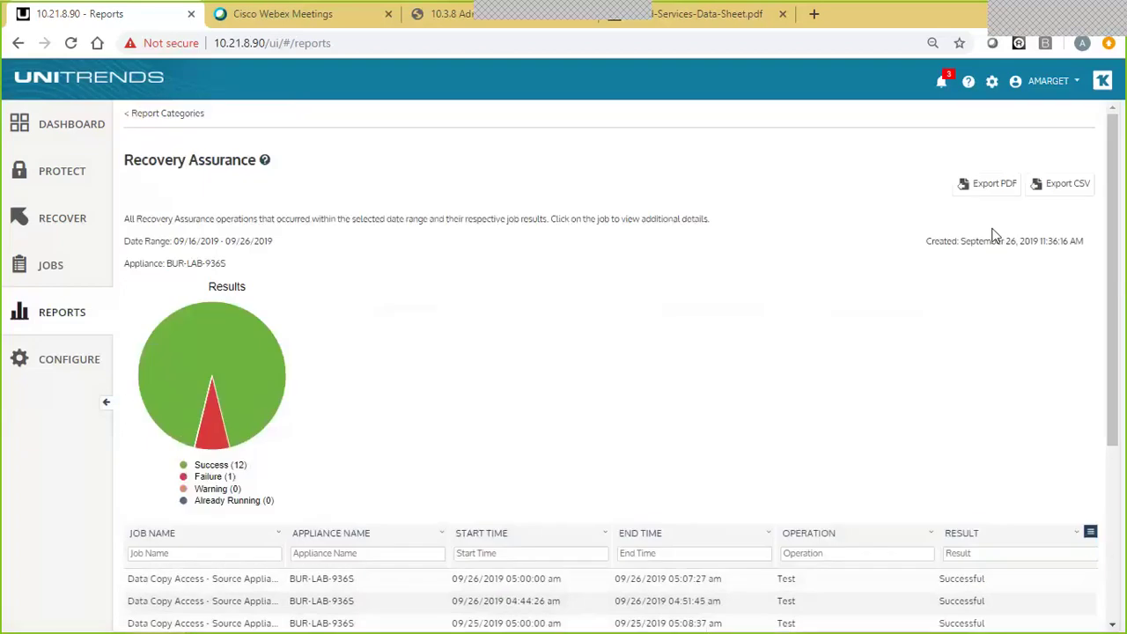
pyautogui.scroll(-3, 973, 266)
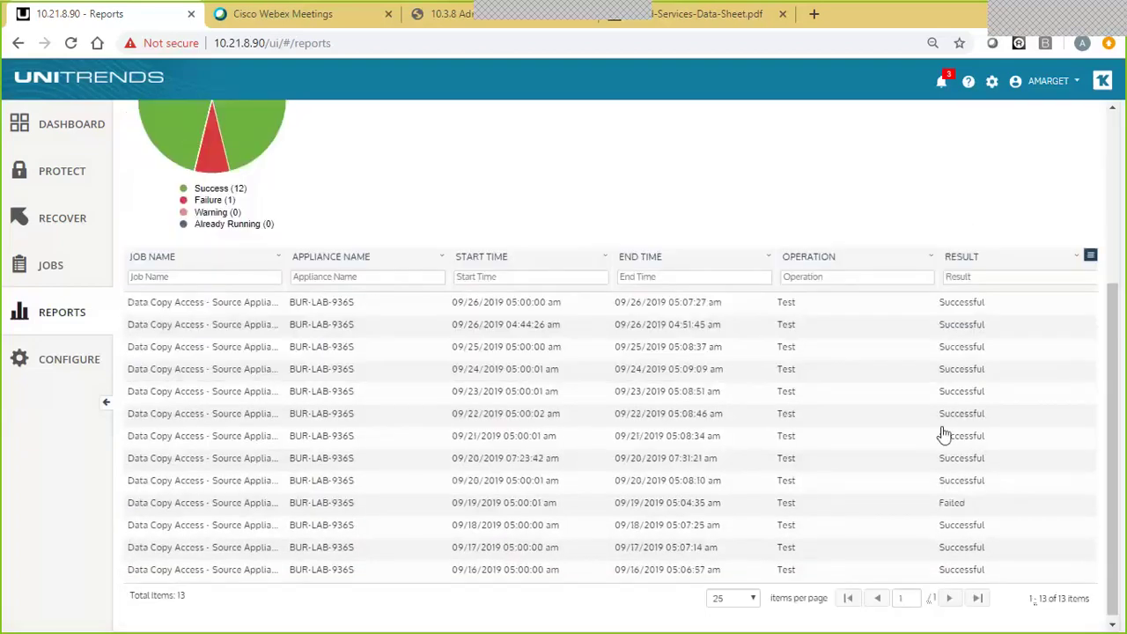
# Step: Open the 09/19/2019 05:00:01 am test run and read BUR-LAB-AD02's full description under Start Instant Recovery
pyautogui.click(720, 505)
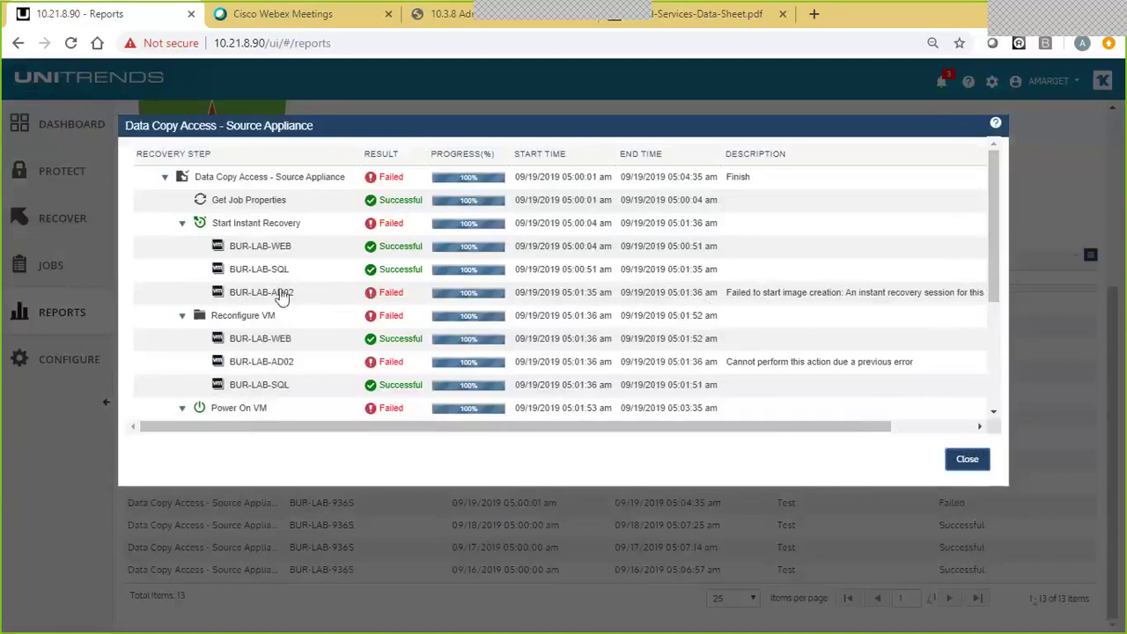
pyautogui.moveTo(838, 436); pyautogui.dragTo(886, 414)
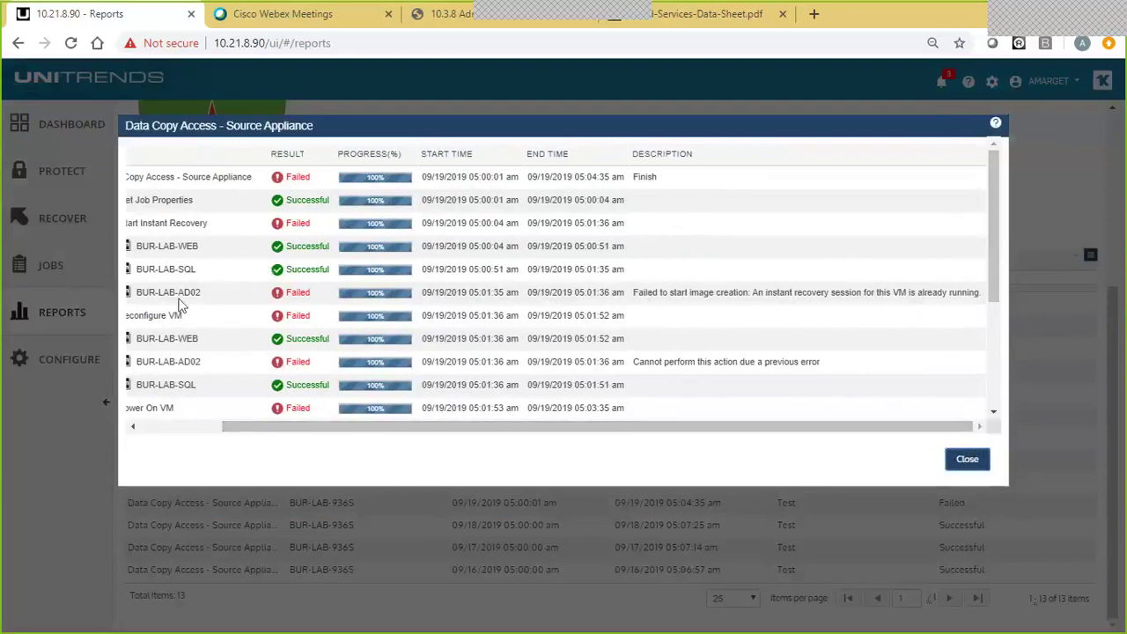
pyautogui.moveTo(516, 427); pyautogui.dragTo(433, 414)
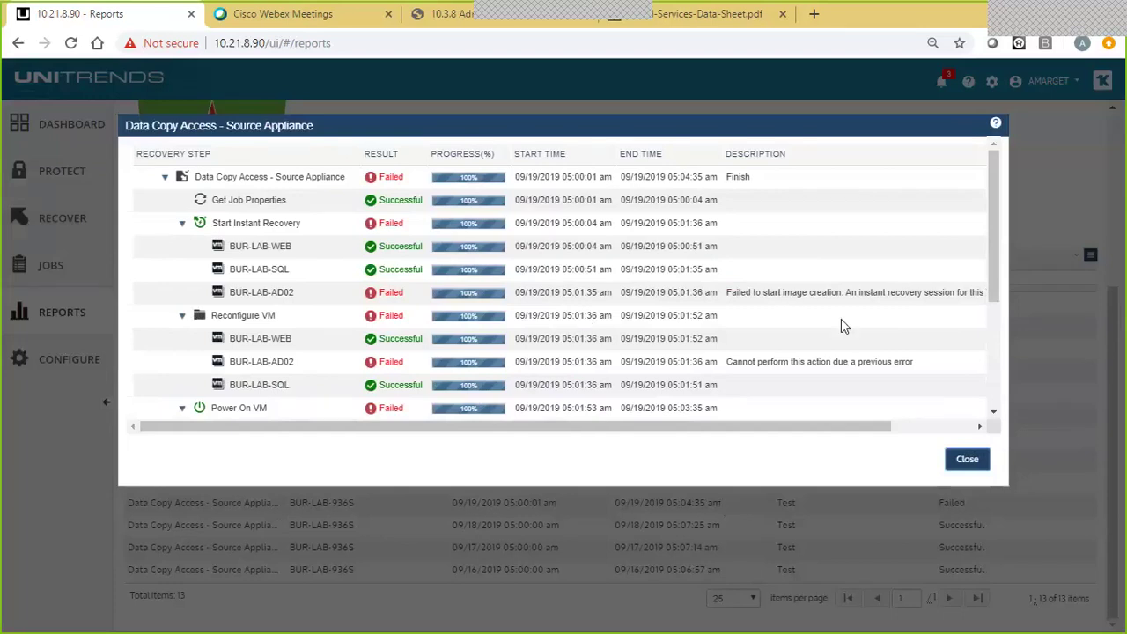
# Step: Examine the run's stages from Reconfigure VM through RPO/RTO Compliance, and close the run details to return to the report summary
pyautogui.scroll(-2, 692, 327)
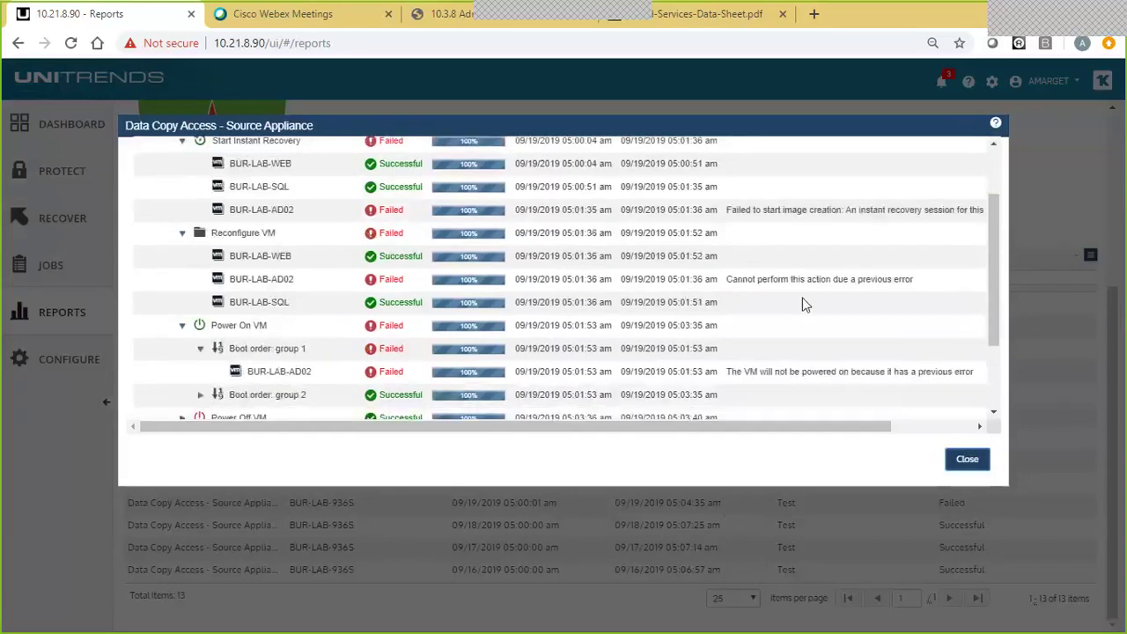
pyautogui.scroll(-2, 394, 304)
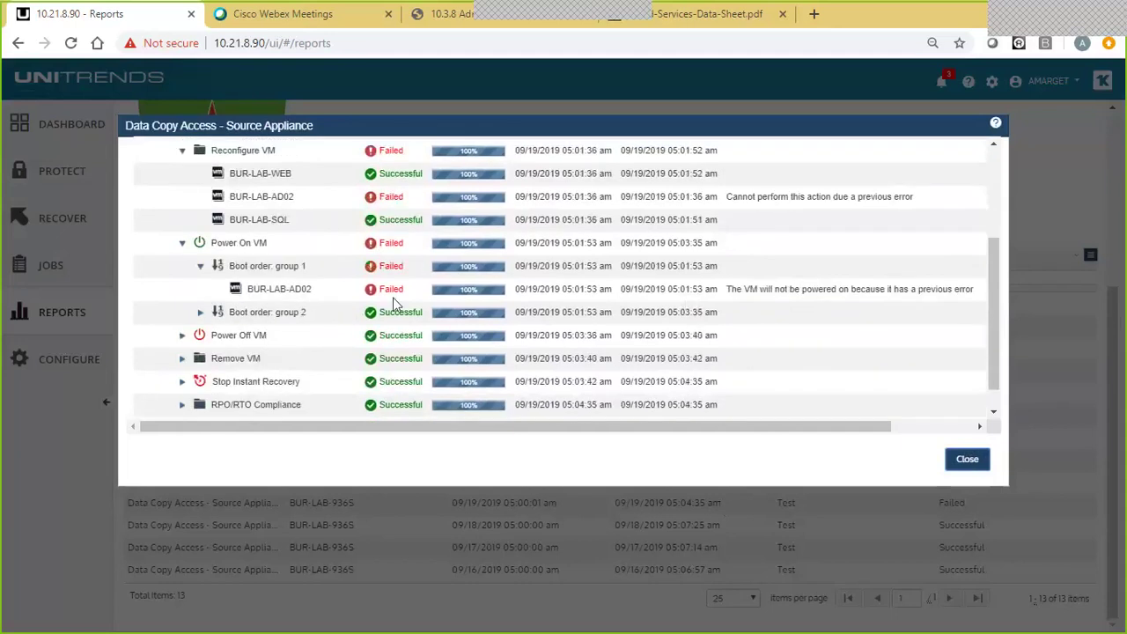
pyautogui.scroll(-1, 387, 290)
pyautogui.scroll(4, 390, 281)
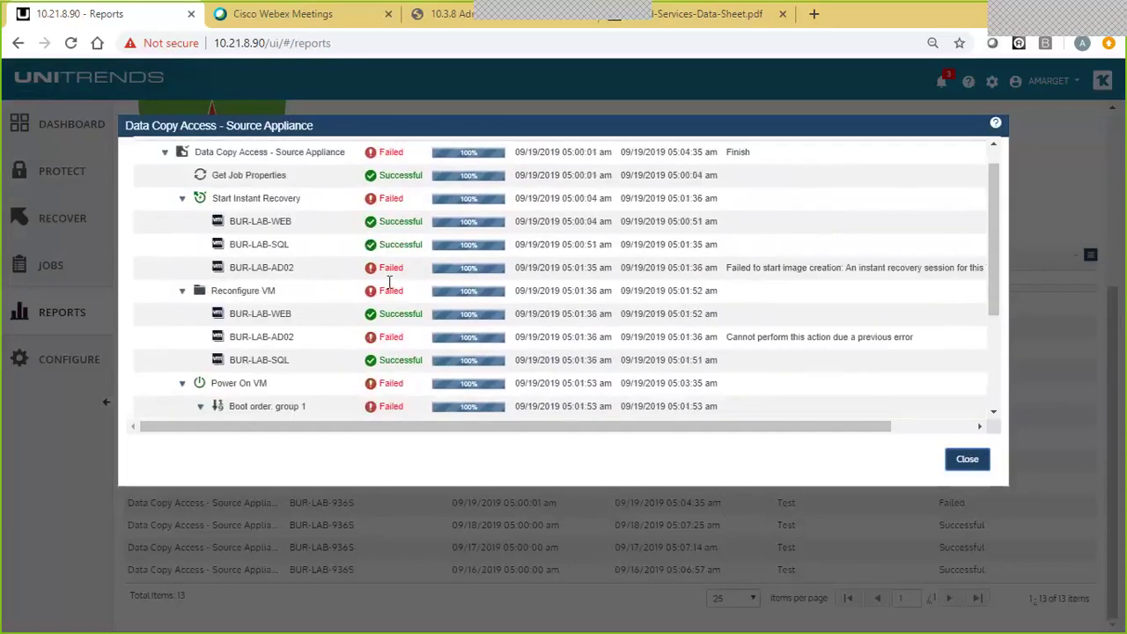
pyautogui.scroll(1, 390, 284)
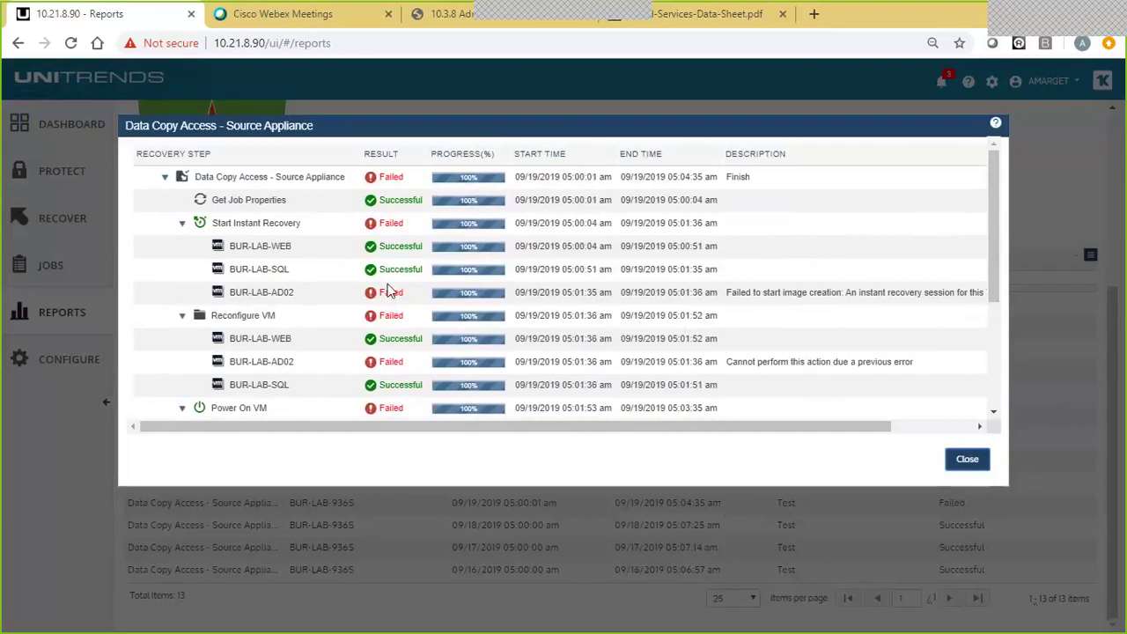
pyautogui.click(969, 459)
pyautogui.scroll(3, 812, 343)
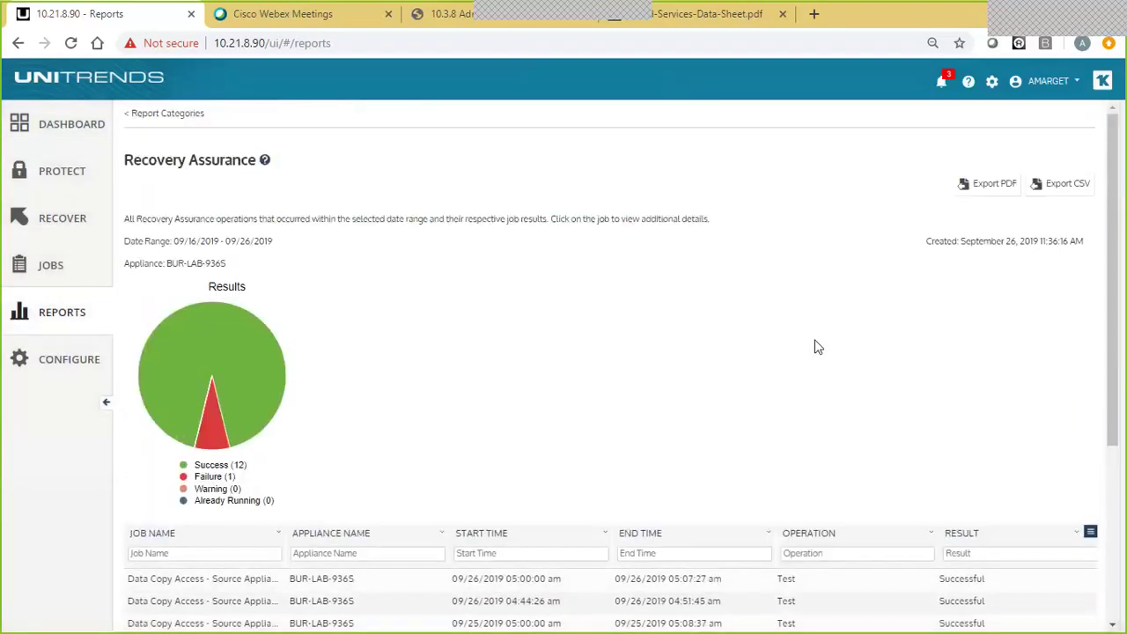
# Step: Display the available help and support options
pyautogui.click(969, 84)
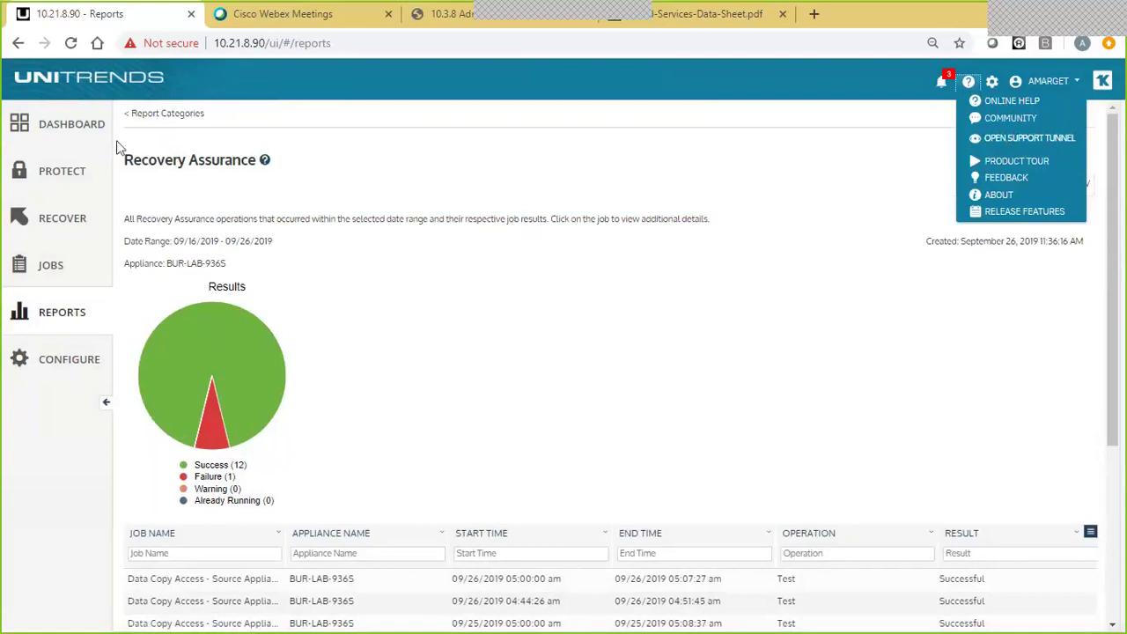
# Step: From the dashboard's Recovery Assurance summary, view the report for Failed tests in the last 7 days and return to the dashboard
pyautogui.click(86, 132)
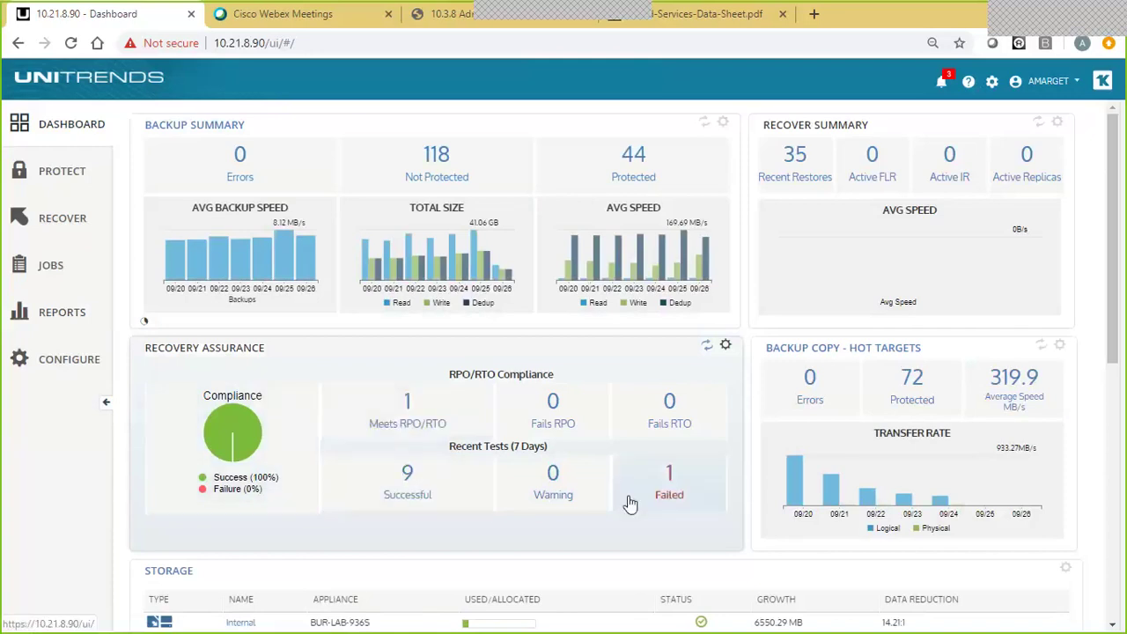
pyautogui.click(662, 488)
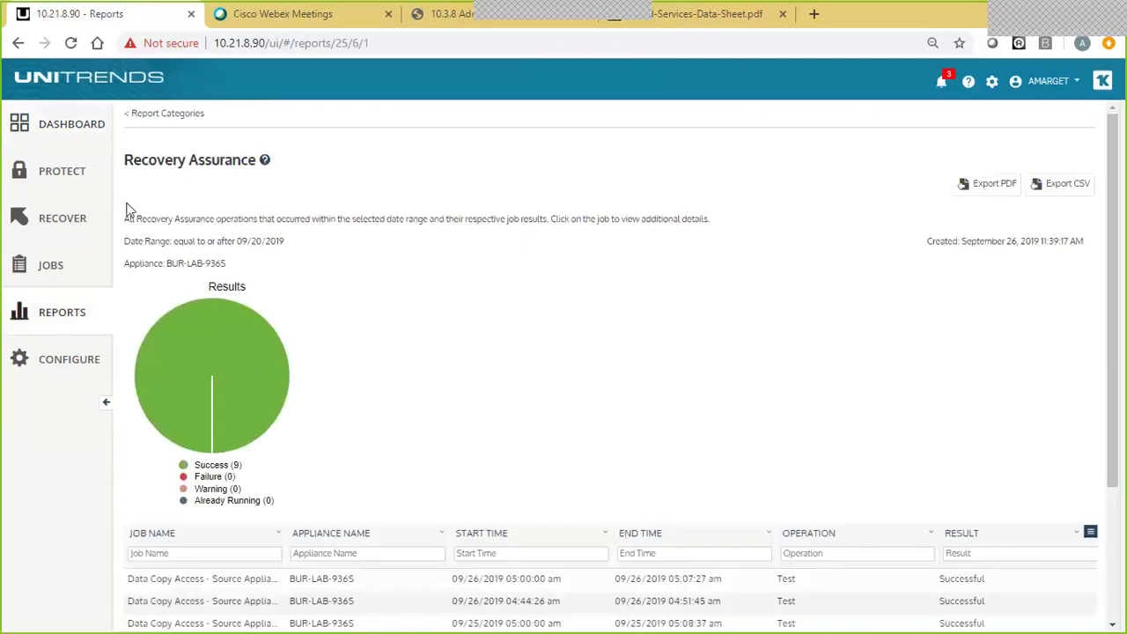
pyautogui.click(76, 123)
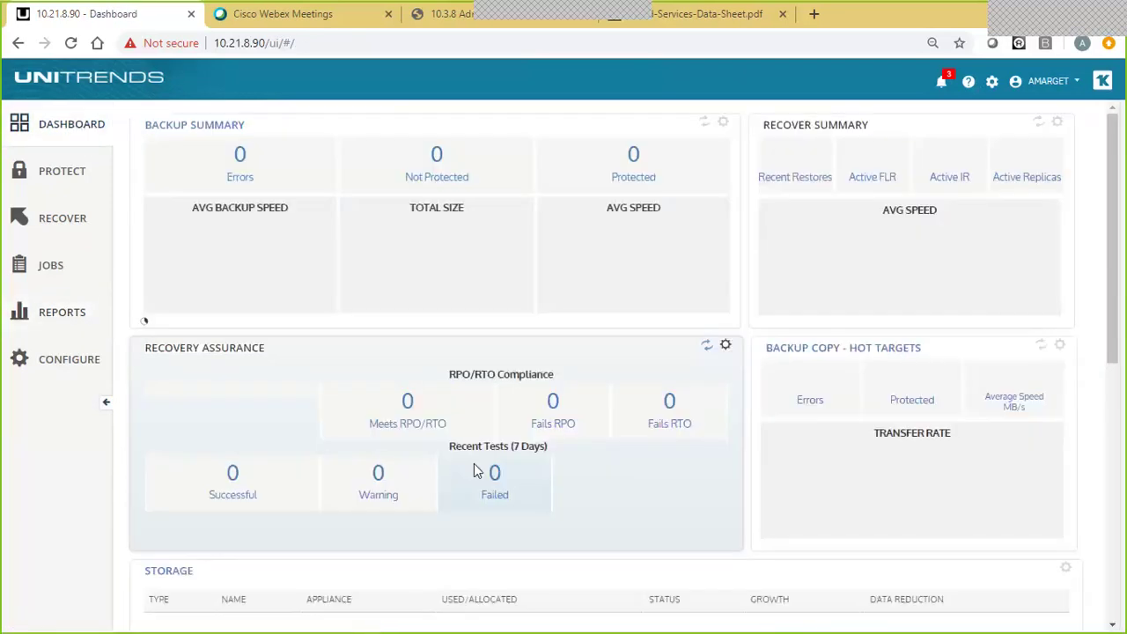